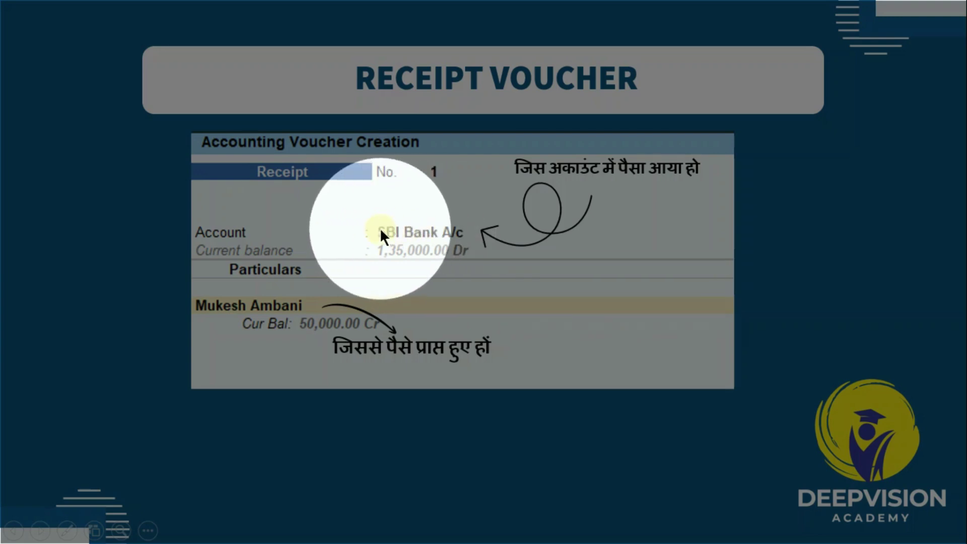
key(F10)
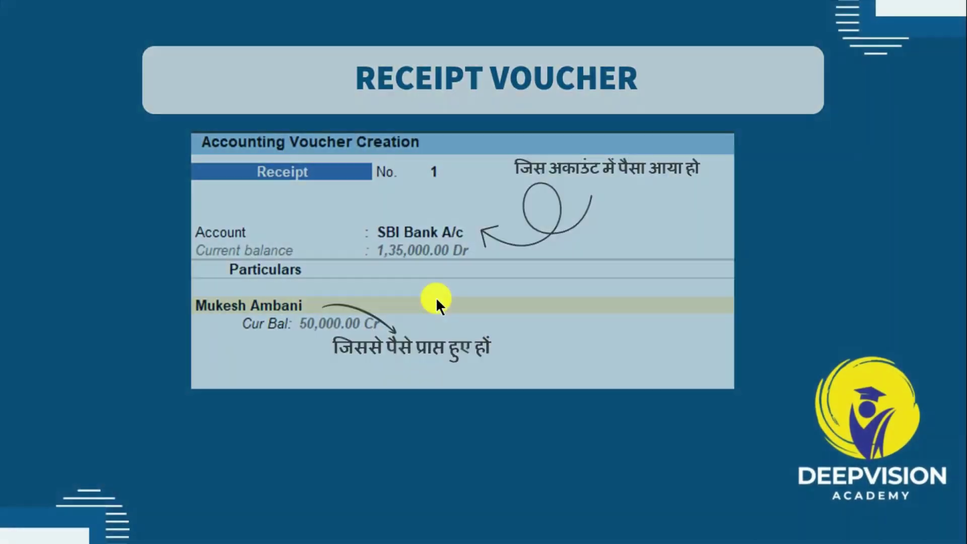
click(435, 297)
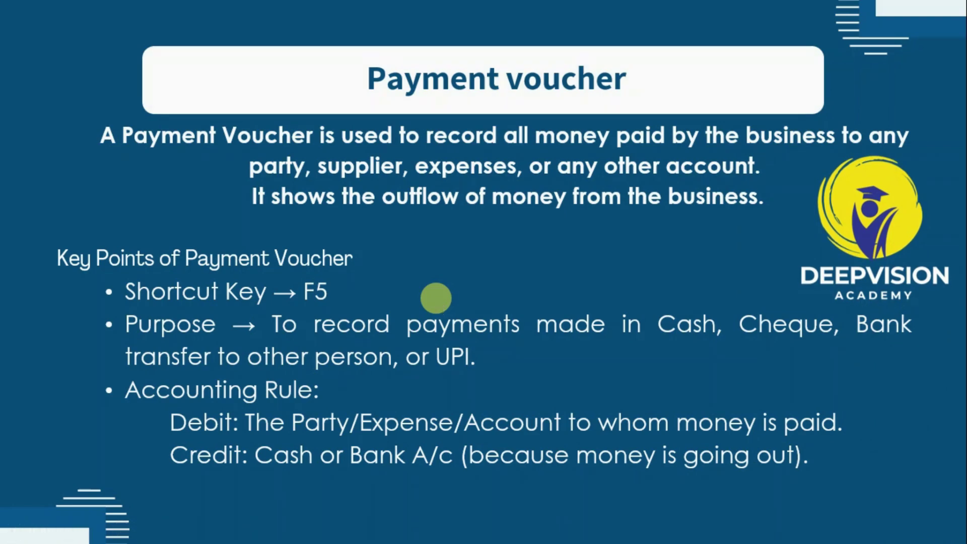
key(Left)
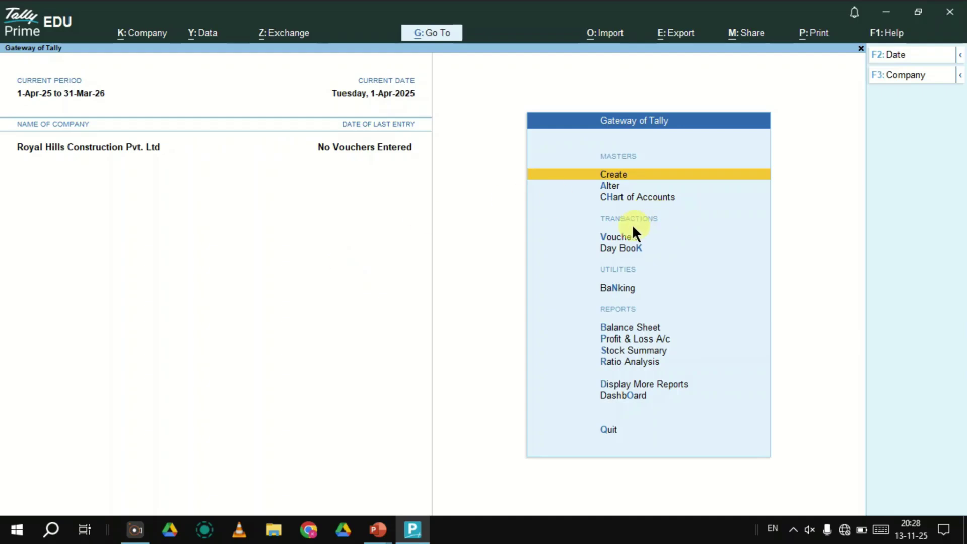
Start a receipt voucher for Royal Hills Construction Pvt. Ltd and choose Cash as the receiving account.
click(608, 241)
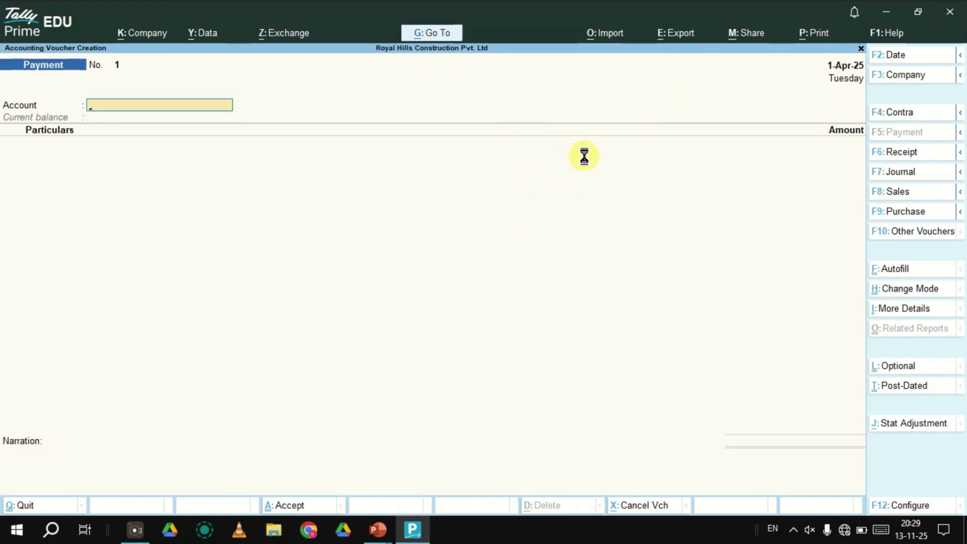
key(F6)
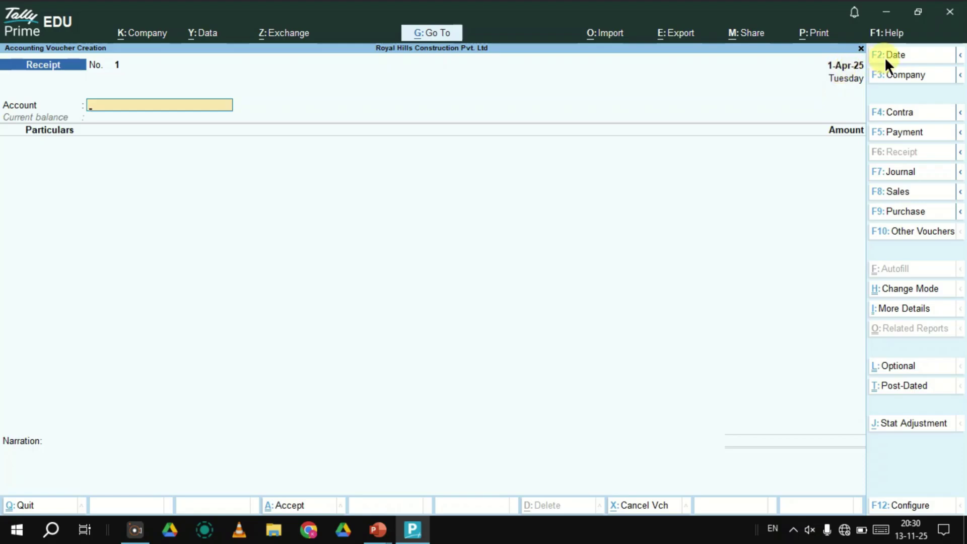
key(F2)
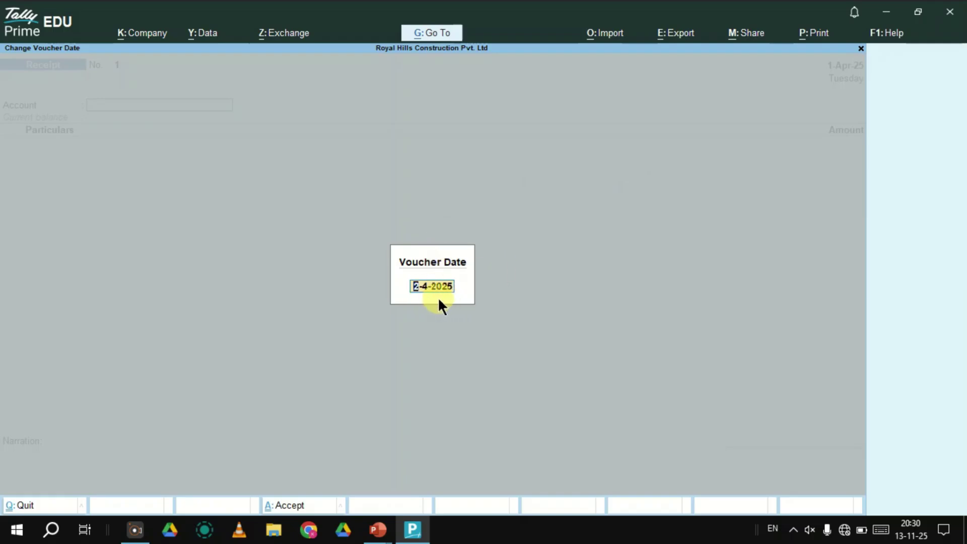
key(Escape)
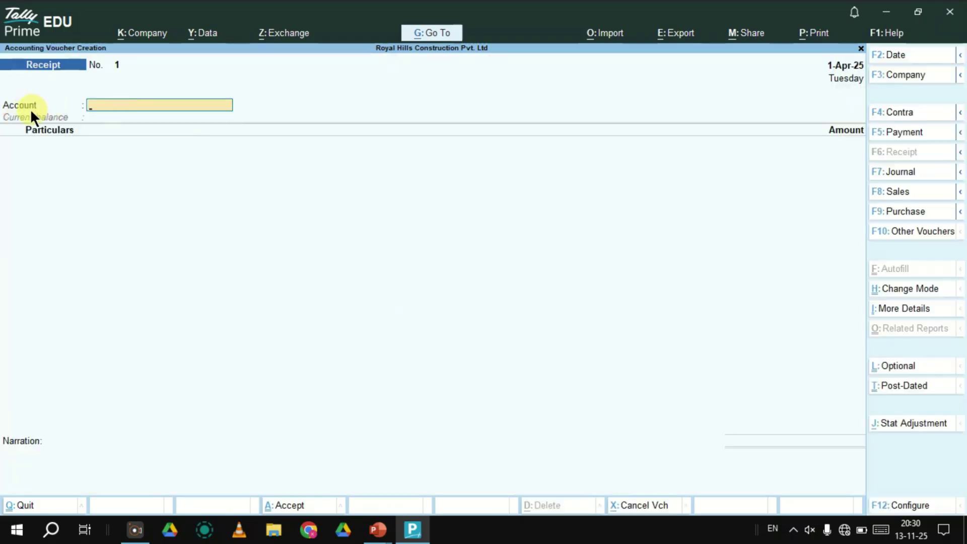
click(165, 111)
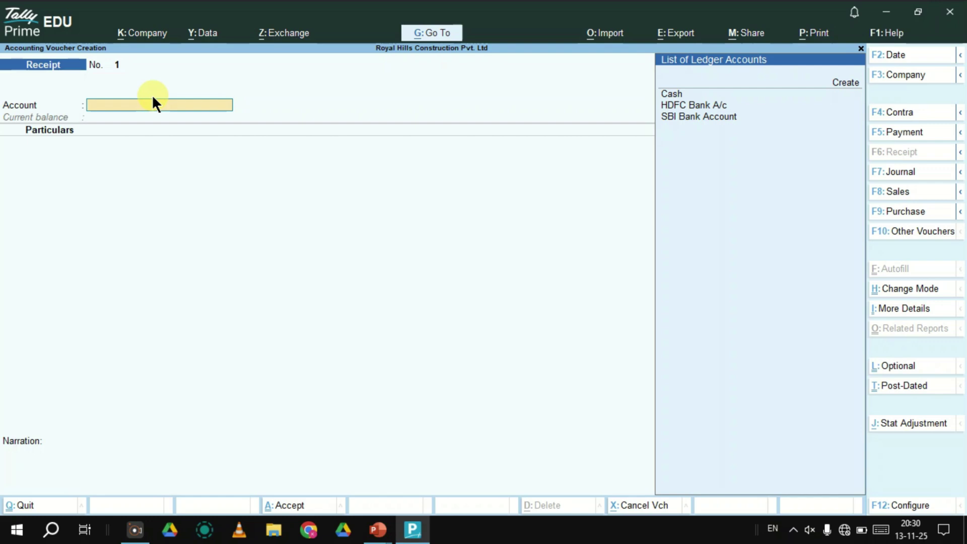
key(Down)
key(Down)
key(Return)
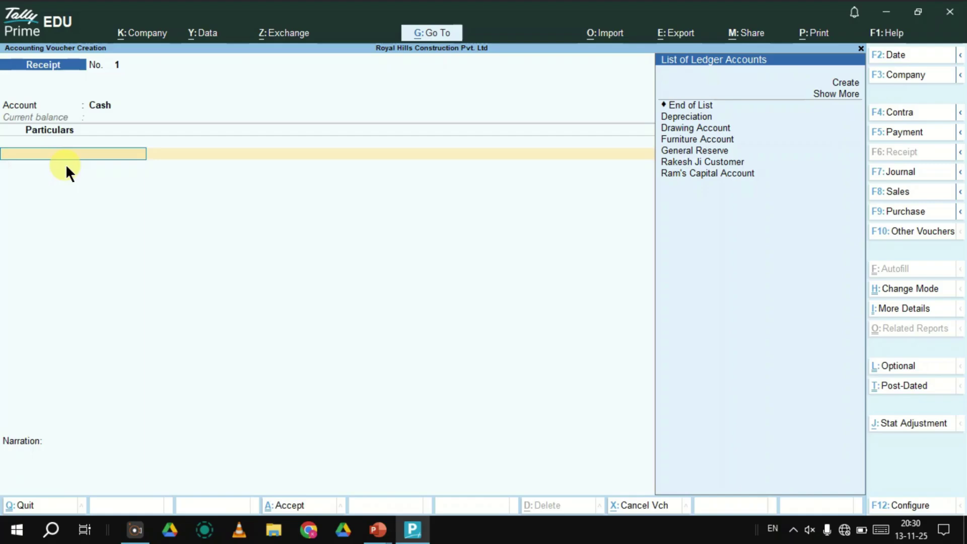
Credit the owner's capital account with 1000000 in the receipt voucher's particulars.
key(Down)
key(Down)
key(Down)
key(Down)
key(Down)
key(Down)
key(Down)
key(Down)
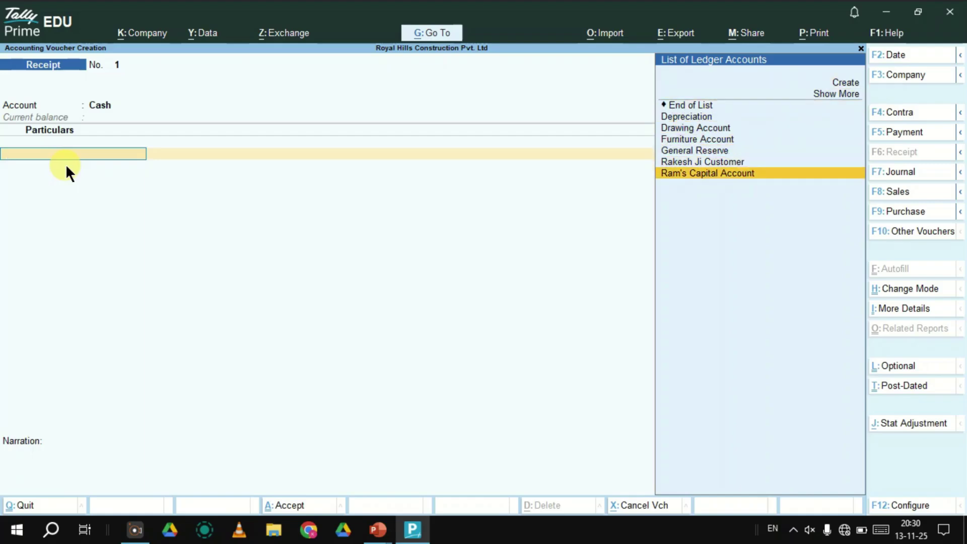
key(Return)
text(1000000)
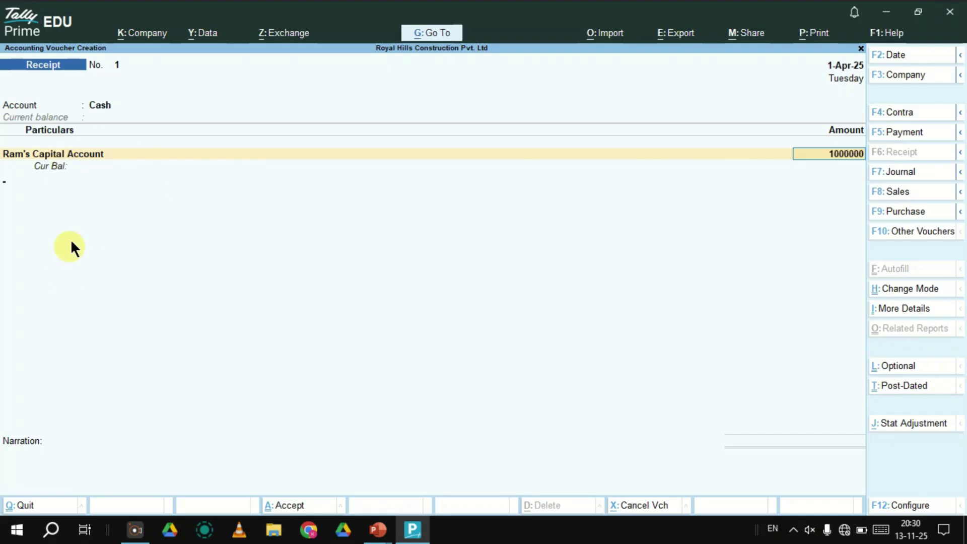
key(Return)
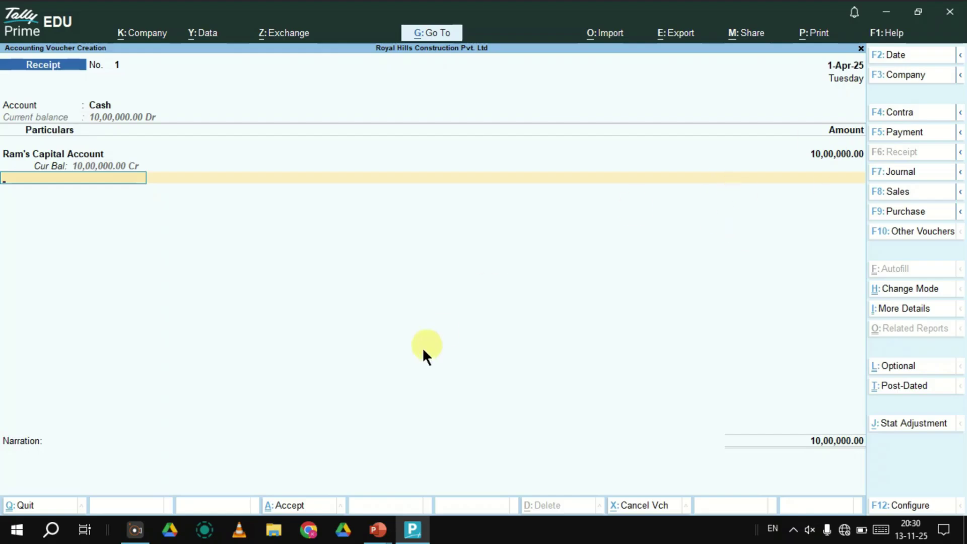
Enter the narration "Being Capital introduced by Owner" and save the receipt voucher.
key(Return)
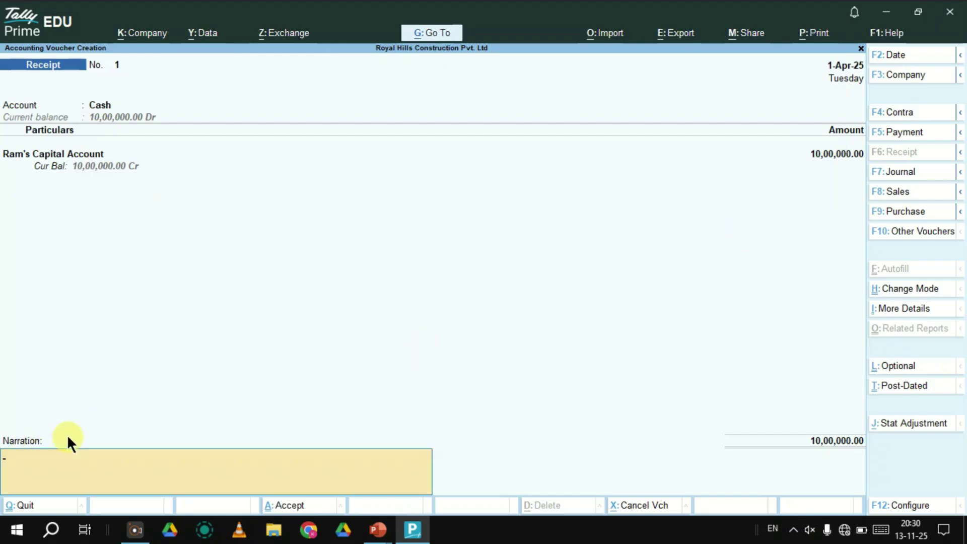
text(Be)
text(ing Capital)
text( inr)
text(roduced)
text( by Ownw)
key(BackSpace)
text(er)
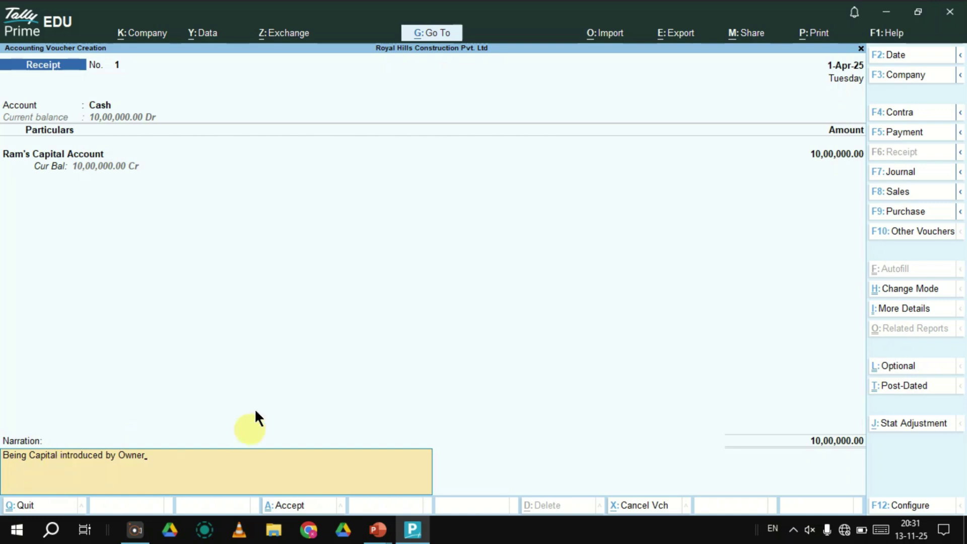
key(Return)
key(Return)
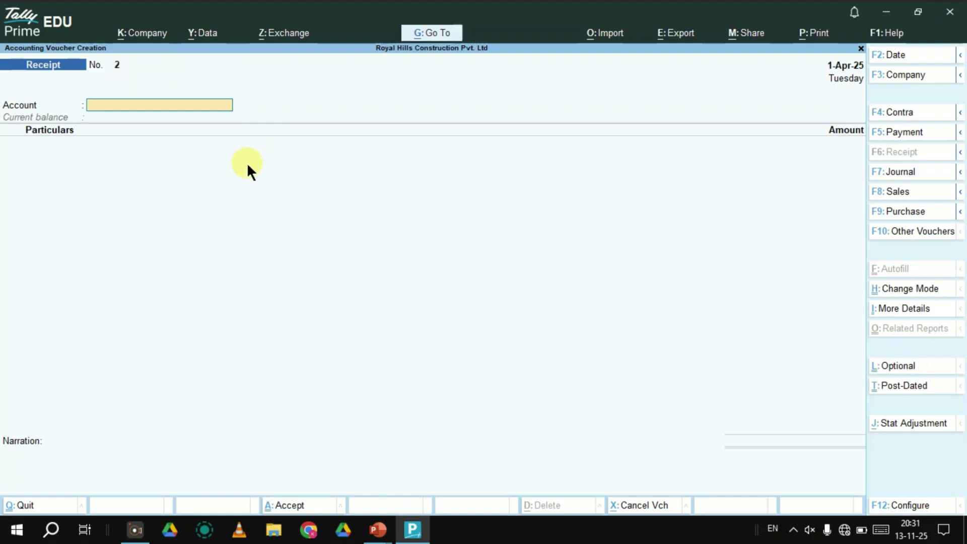
text(Sbi)
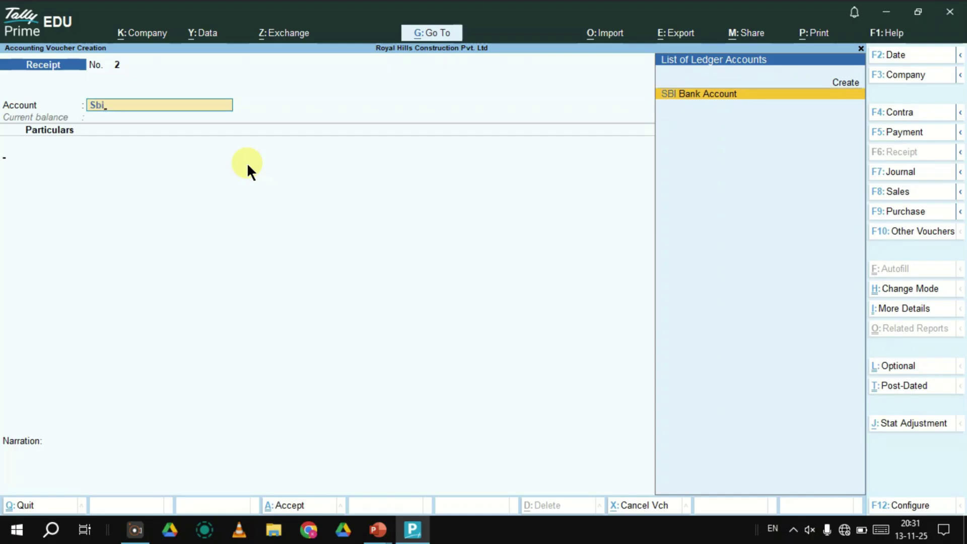
key(Return)
key(Down)
key(Down)
key(Down)
key(Down)
key(Down)
key(Down)
key(Down)
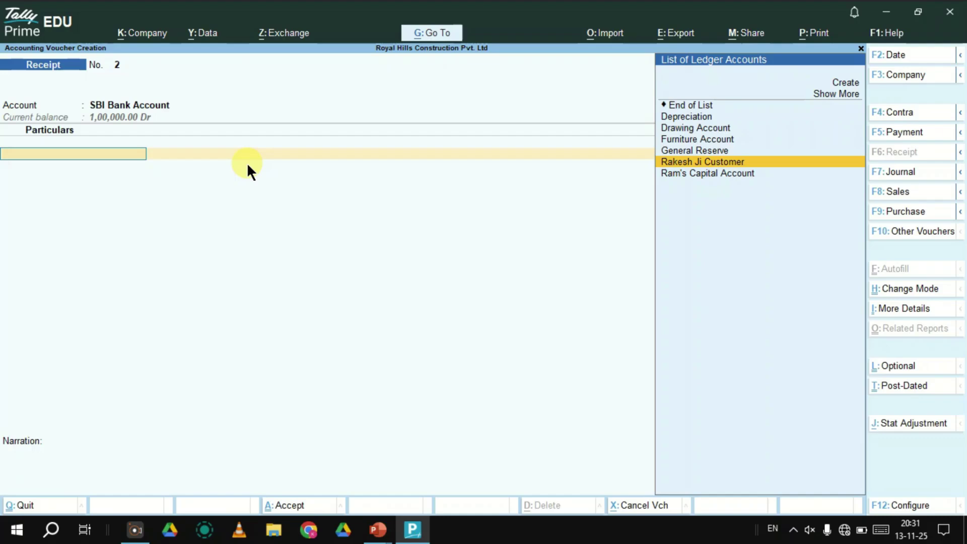
key(Return)
key(BackSpace)
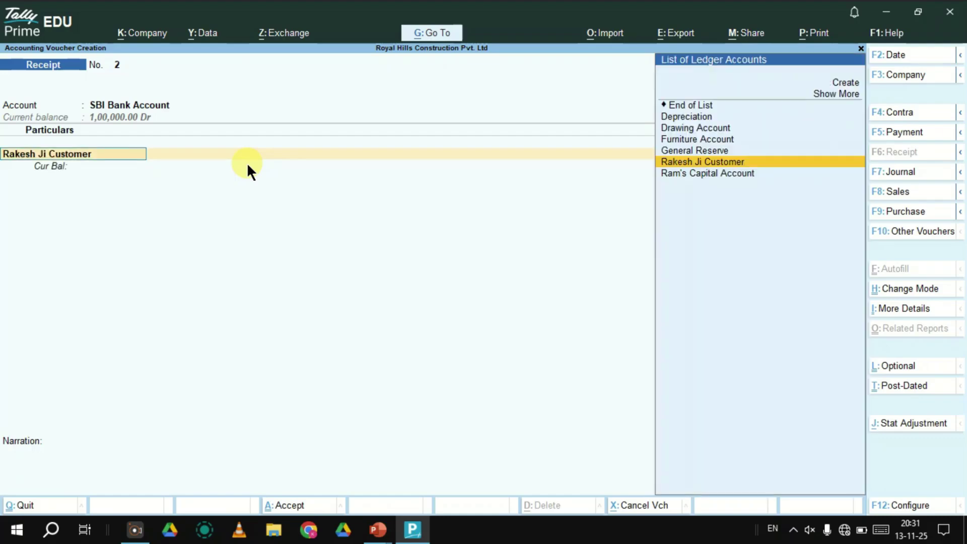
key(BackSpace)
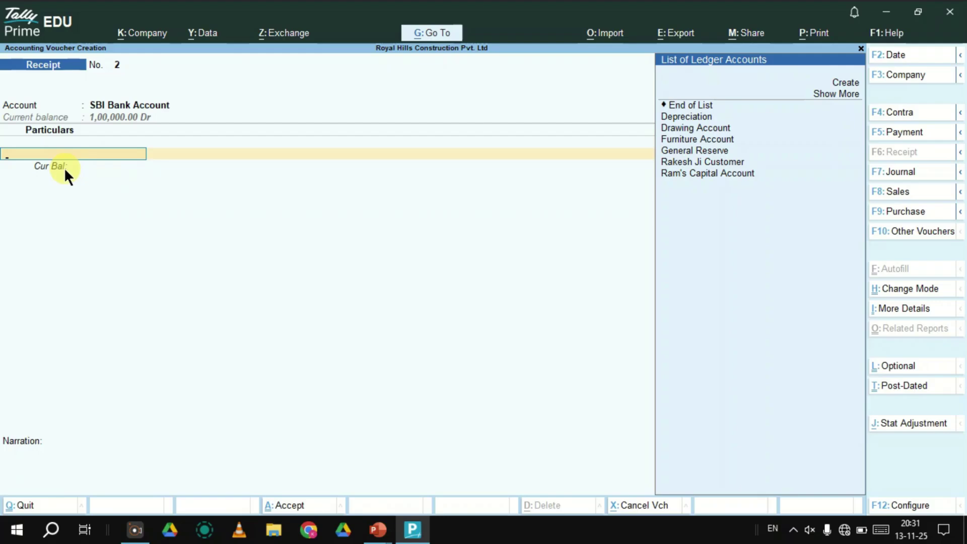
key(BackSpace)
key(Return)
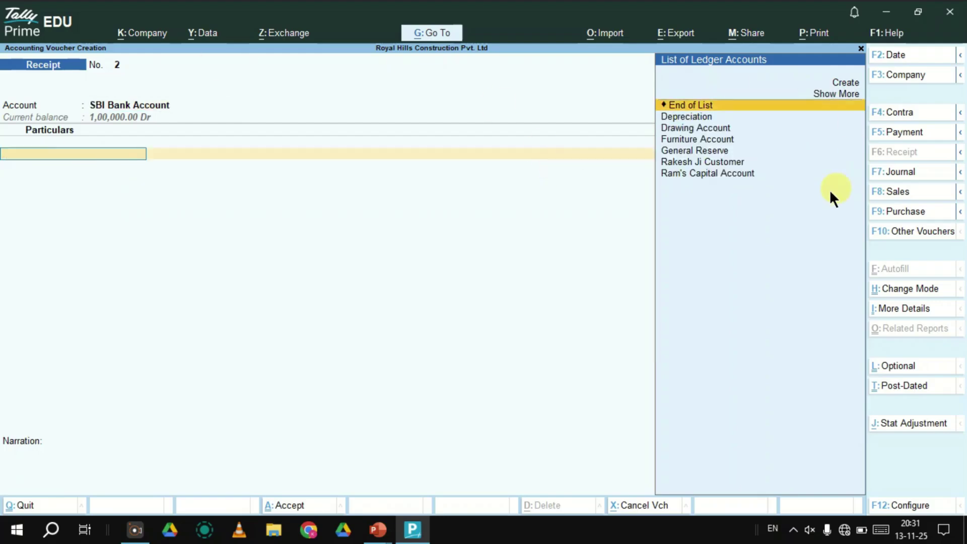
key(Escape)
Use Cash as the second receipt's account and credit the customer's ledger with 15000.
key(Return)
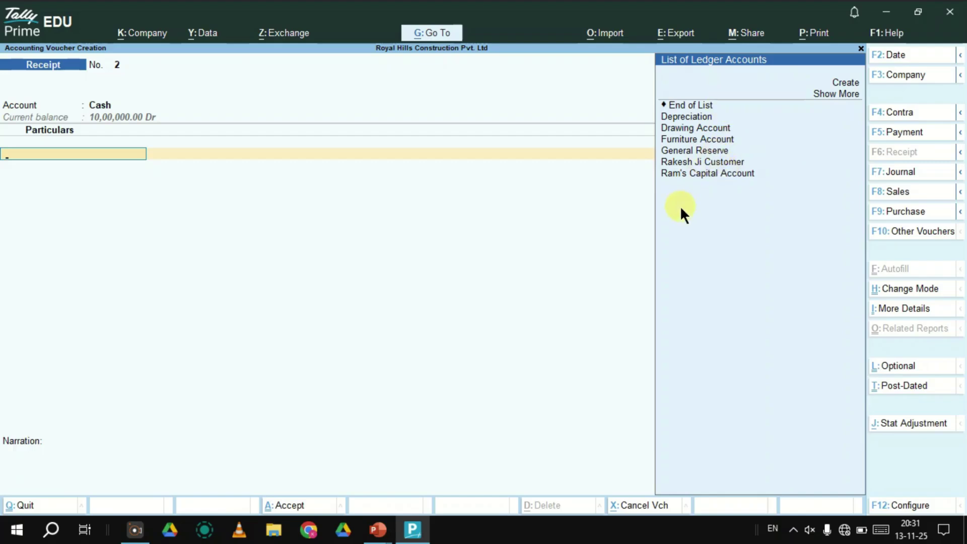
key(Down)
key(Down)
key(Down)
key(Down)
key(Down)
key(Down)
key(Down)
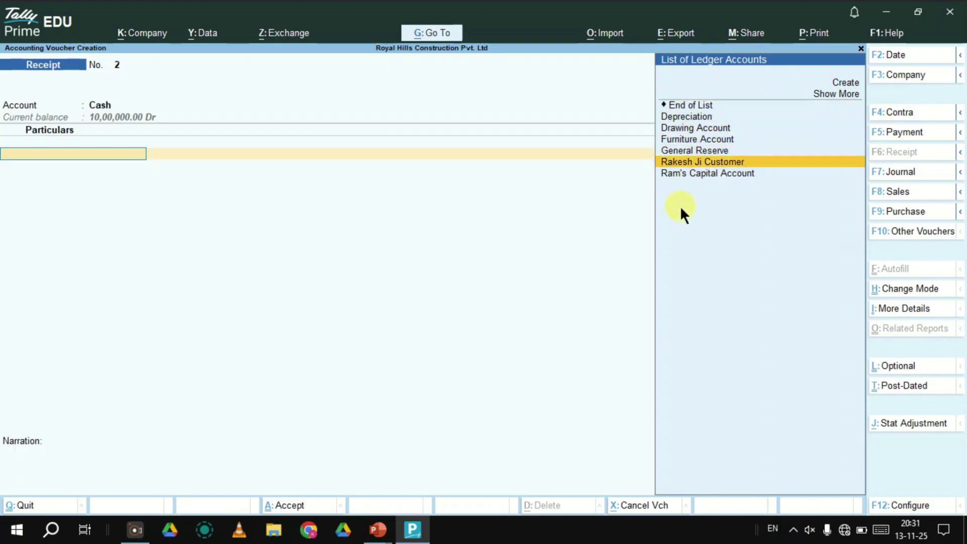
key(Return)
text(15000)
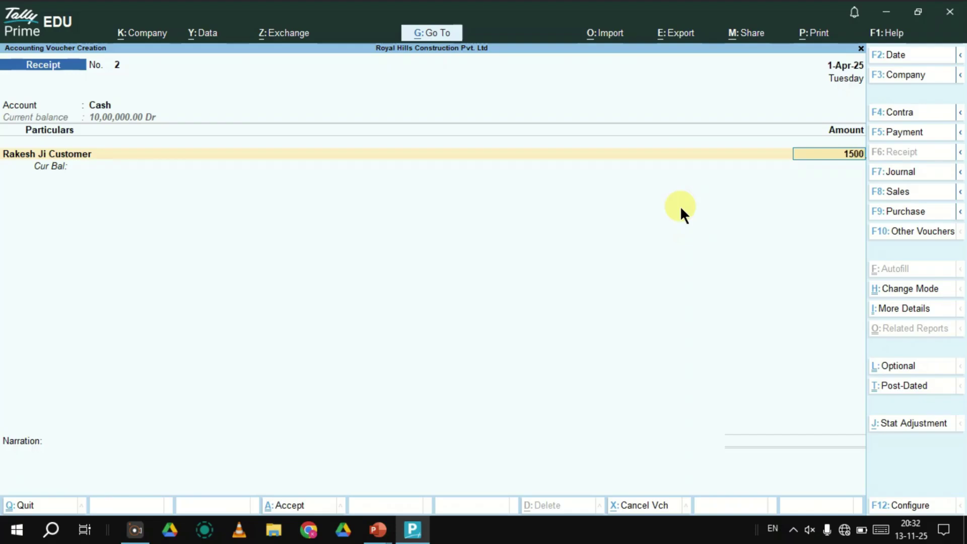
key(Return)
Allocate the customer's 15,000.00 receipt as On Account in the bill-wise details.
key(Return)
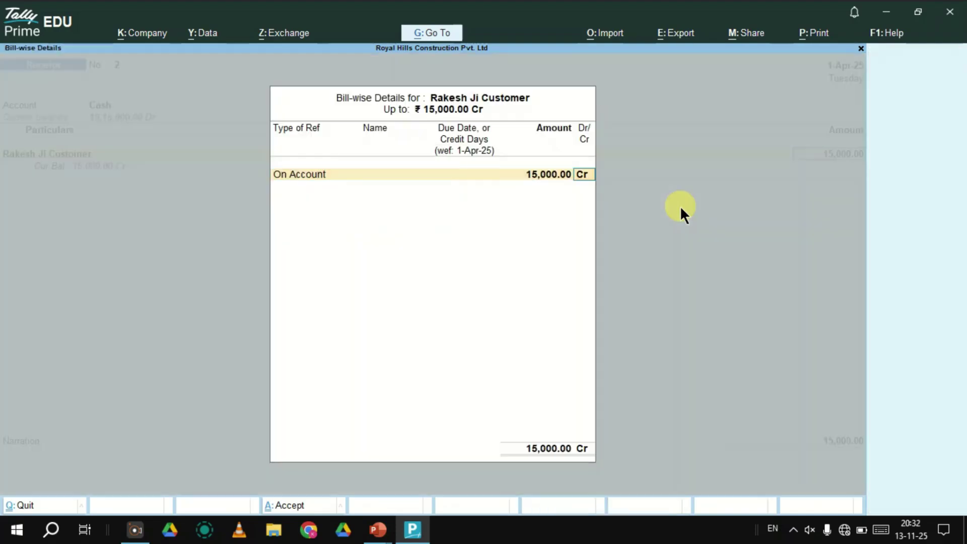
key(Return)
key(Return)
Go back over the customer's receipt entry and examine the adjustment methods offered for its bill-wise reference.
key(BackSpace)
key(BackSpace)
key(BackSpace)
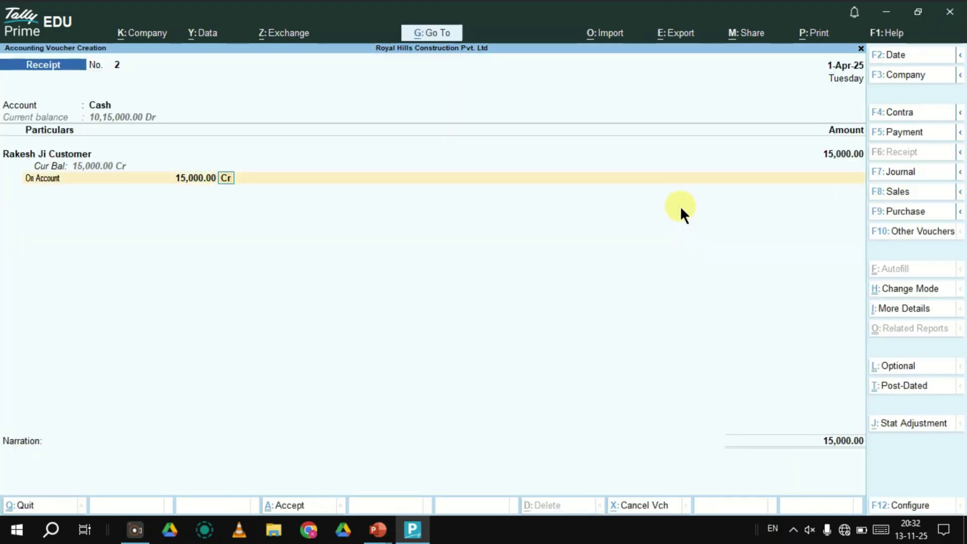
key(Return)
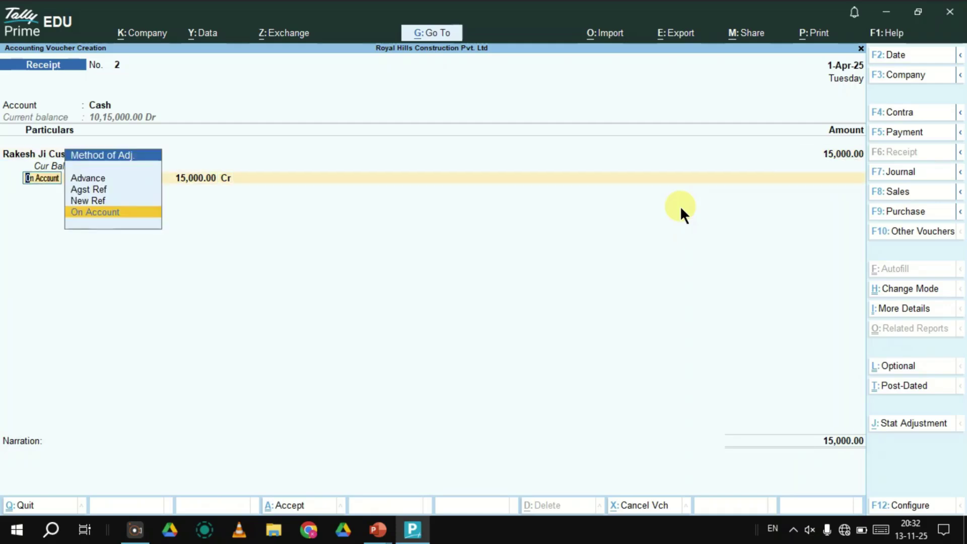
key(Return)
key(Return)
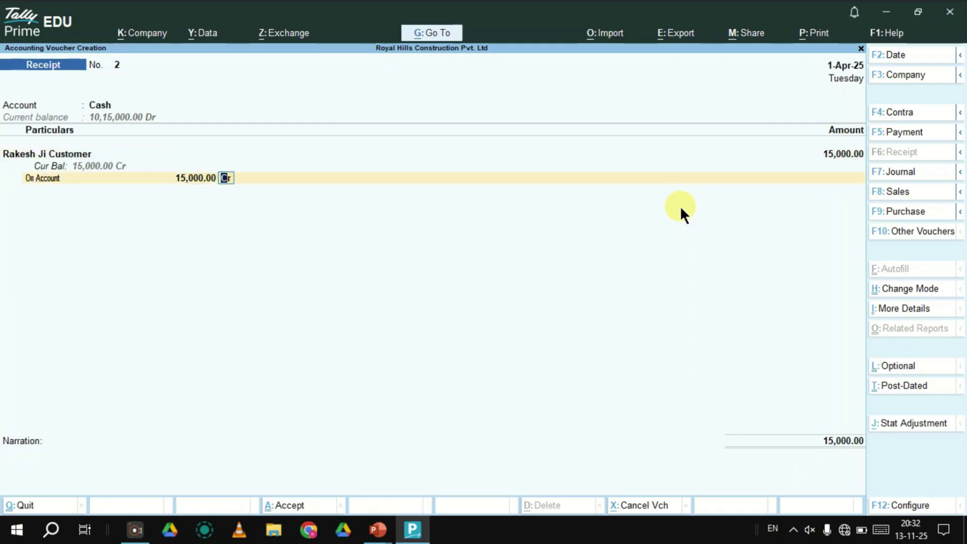
key(BackSpace)
key(BackSpace)
key(BackSpace)
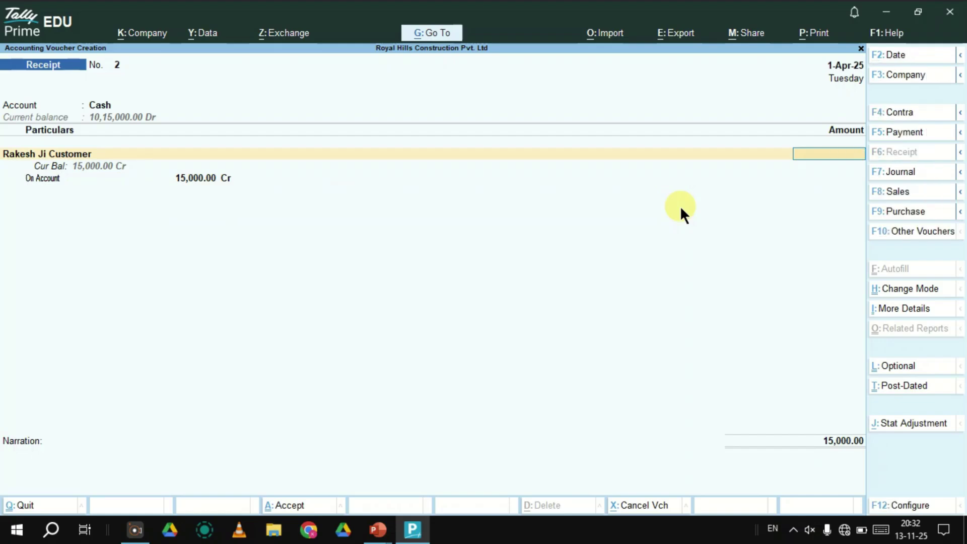
key(Return)
key(Return)
key(BackSpace)
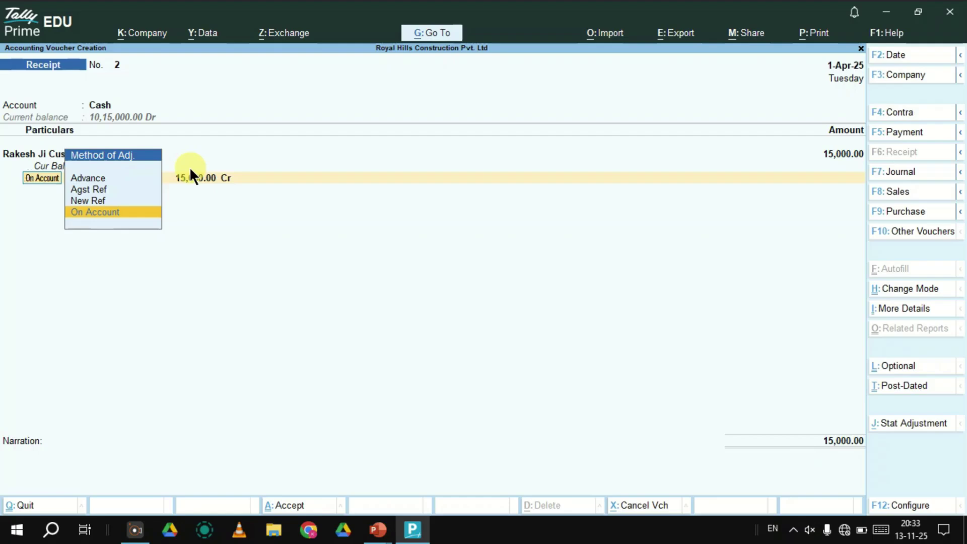
Set Enable Bill-wise entry to No in the company features.
key(F11)
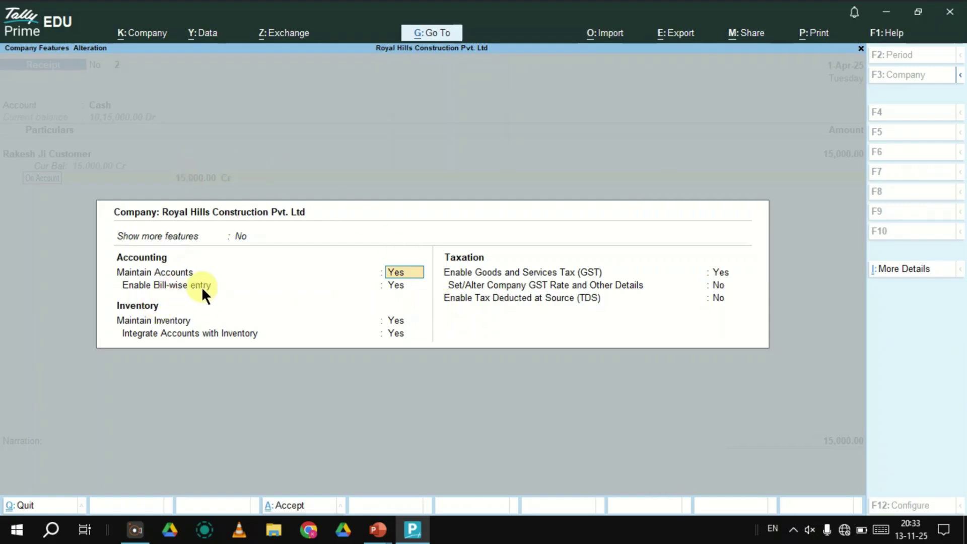
key(Return)
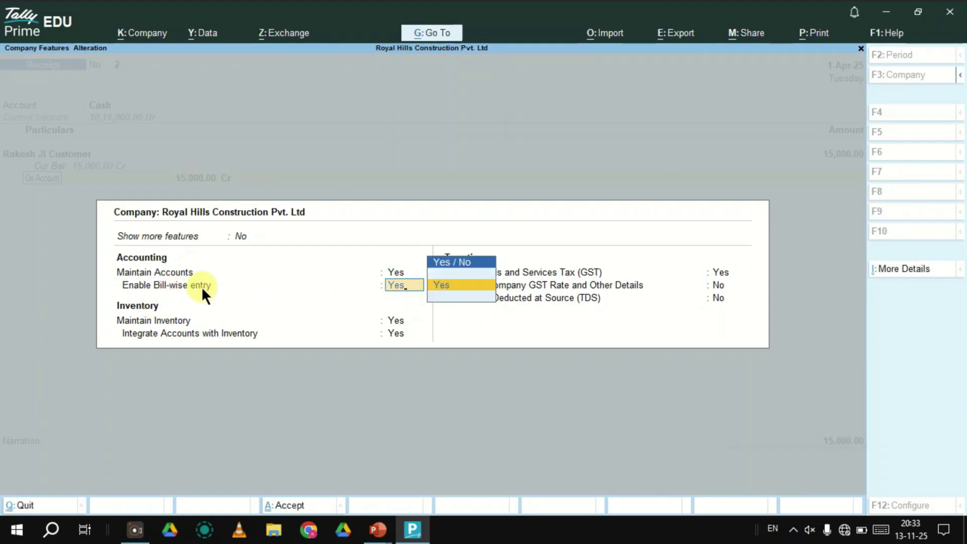
key(BackSpace)
key(n)
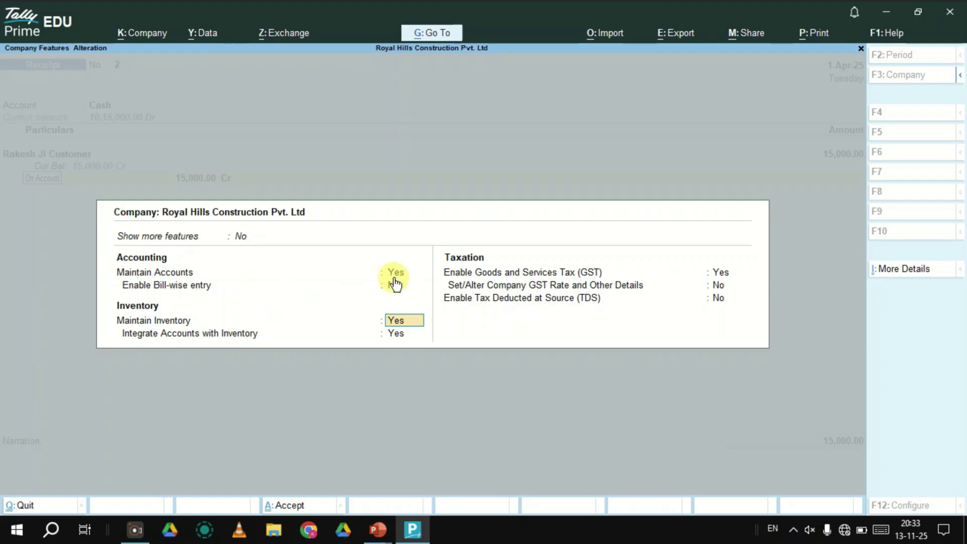
Switch Maintain Inventory to No and back to Yes in the company features.
text(n)
key(Return)
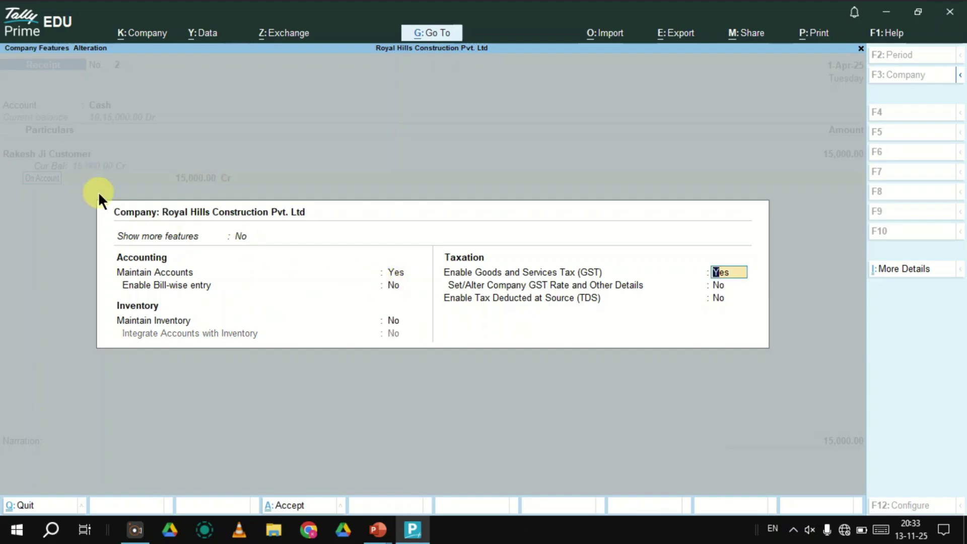
key(BackSpace)
text(yes)
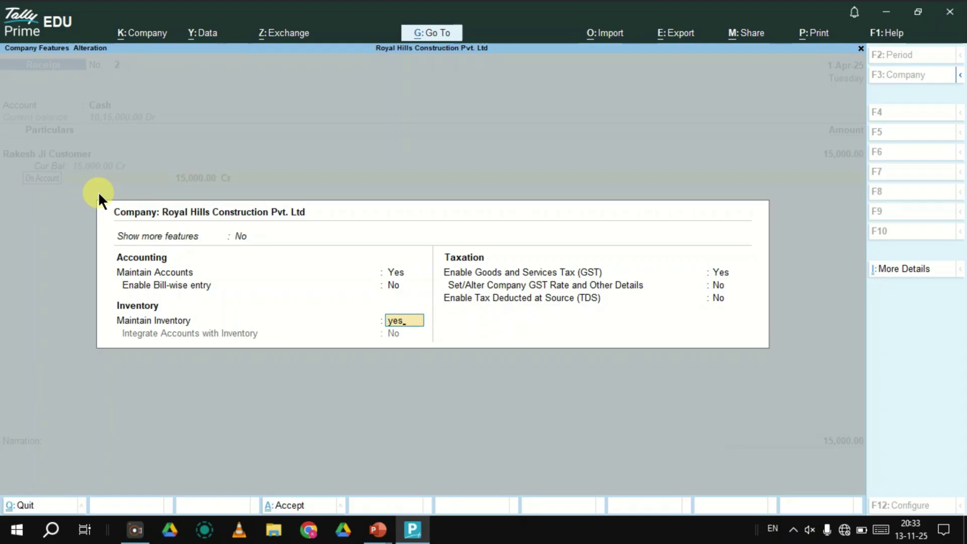
key(Return)
key(Return)
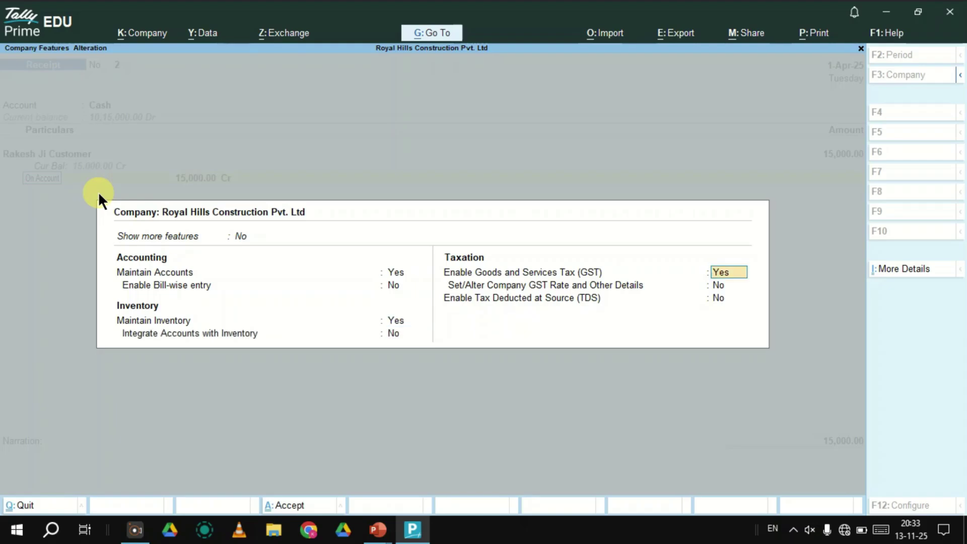
Set Enable Goods and Services Tax (GST) to No and save the company features.
text(n)
key(Return)
key(Return)
key(y)
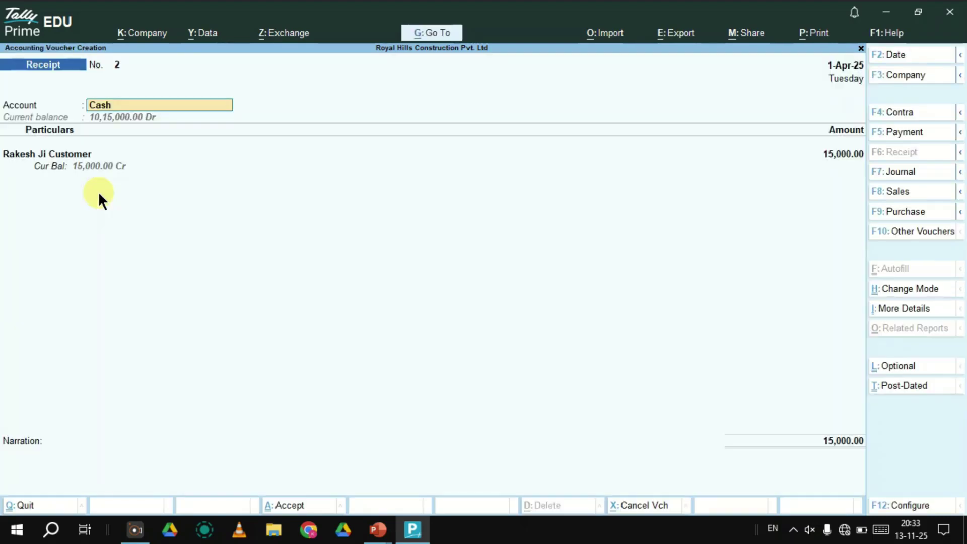
Confirm the customer's 15,000.00 cash receipt without bill-wise details or a narration and save the voucher.
key(Return)
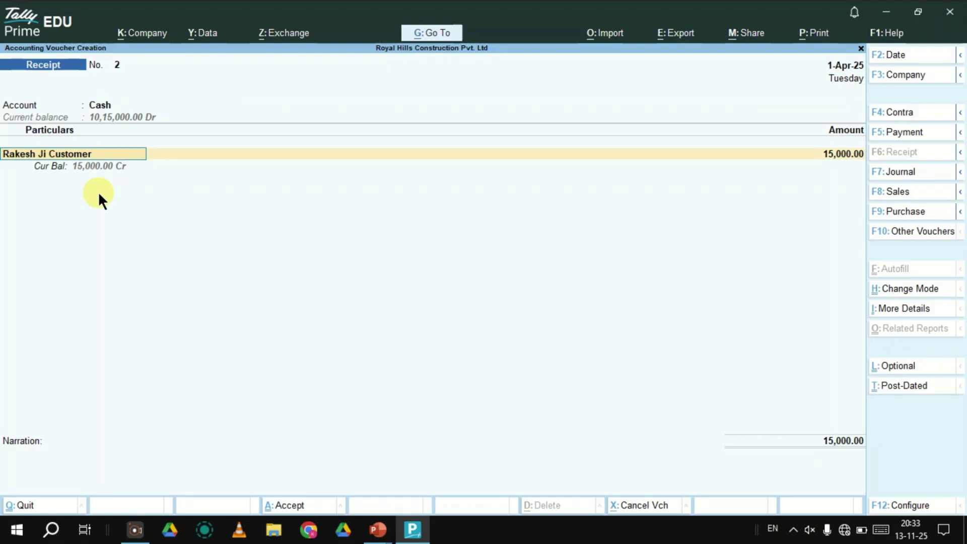
key(Return)
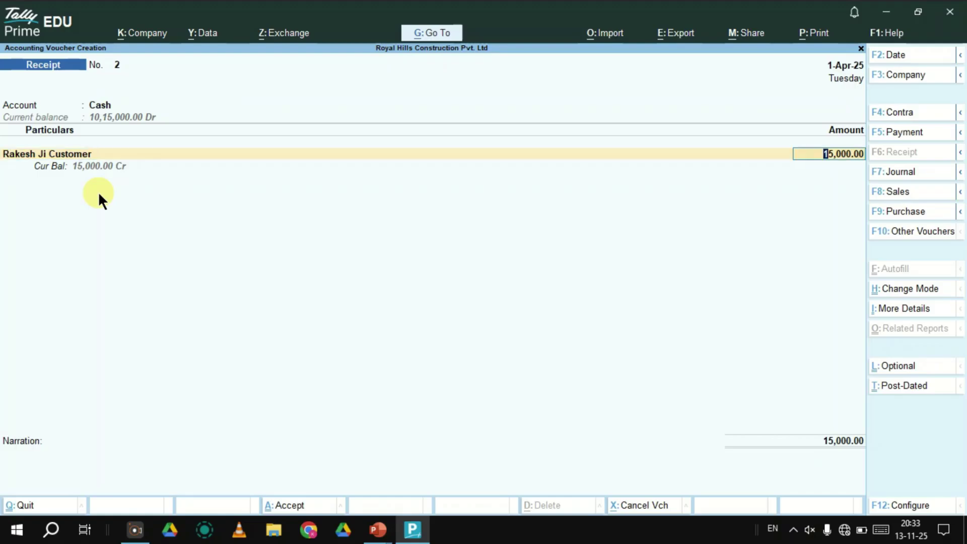
key(Return)
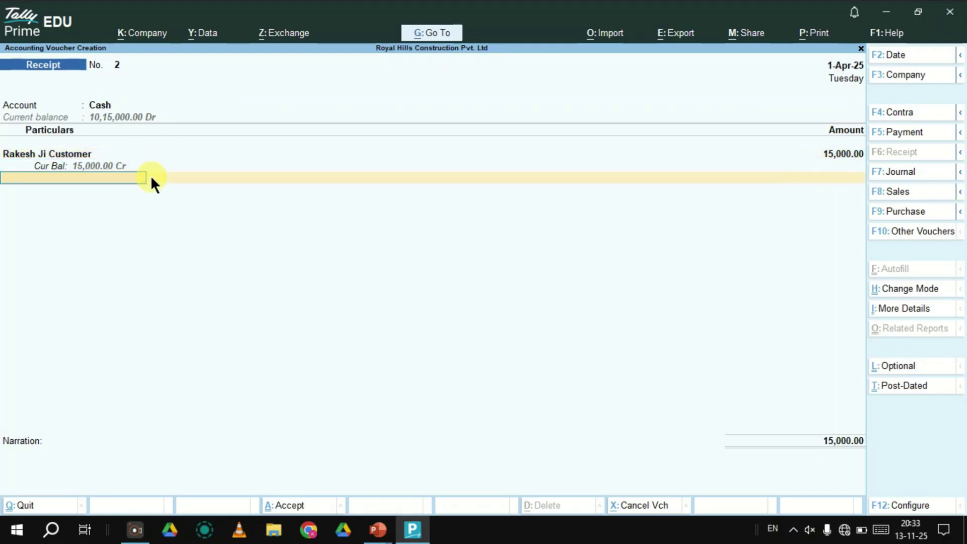
key(Return)
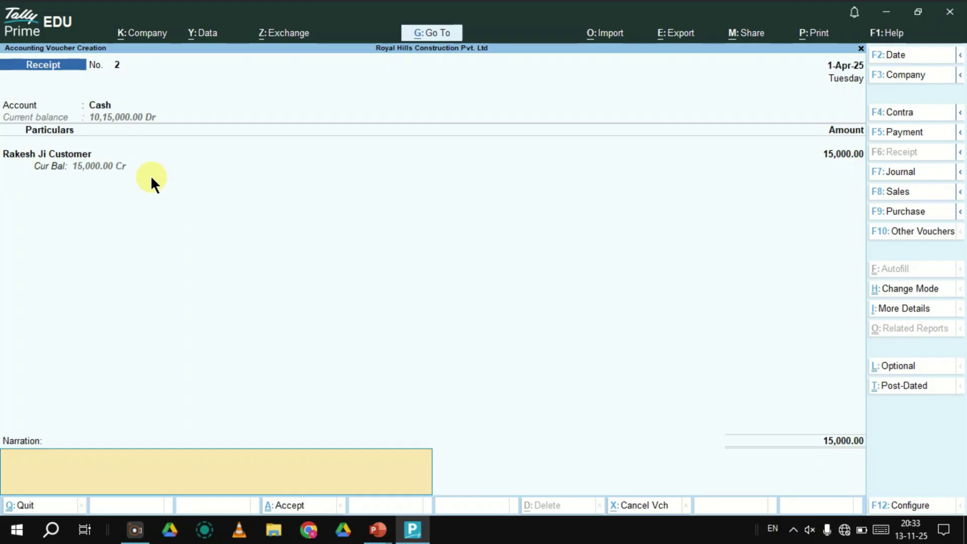
key(Return)
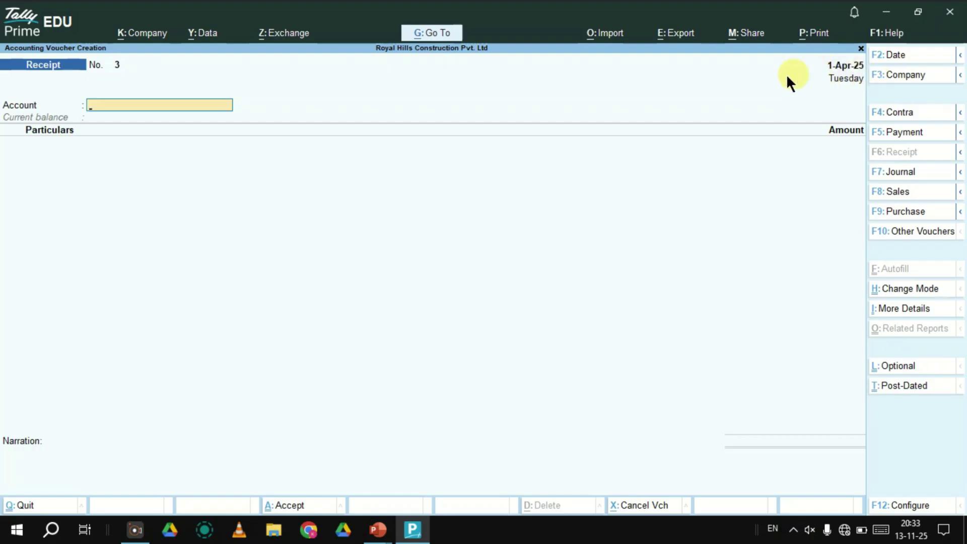
Date the new receipt 1-Oct-25 with SBI Bank Account as the receiving account, and check the ledger list for a suitable ledger.
key(F2)
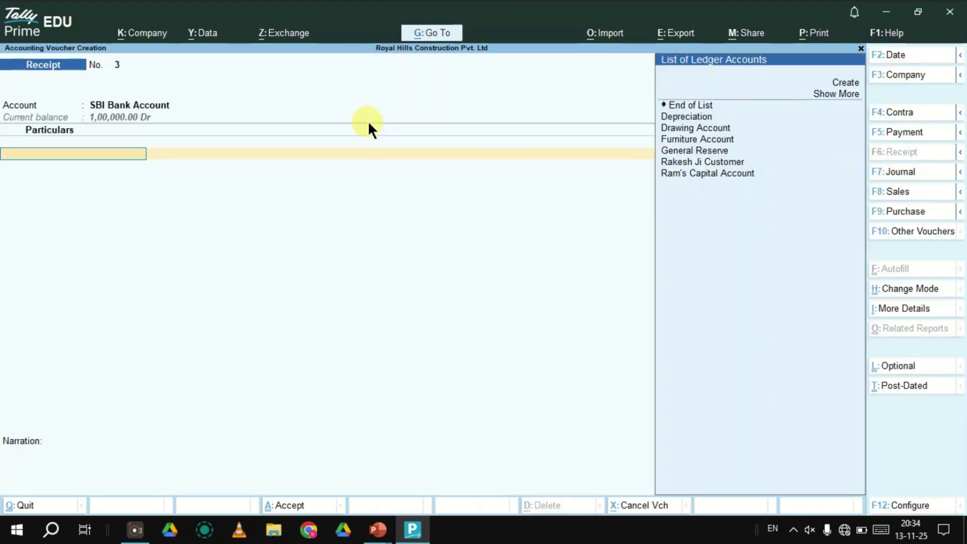
key(Down)
key(Down)
key(Down)
key(Down)
key(Down)
key(Down)
key(Down)
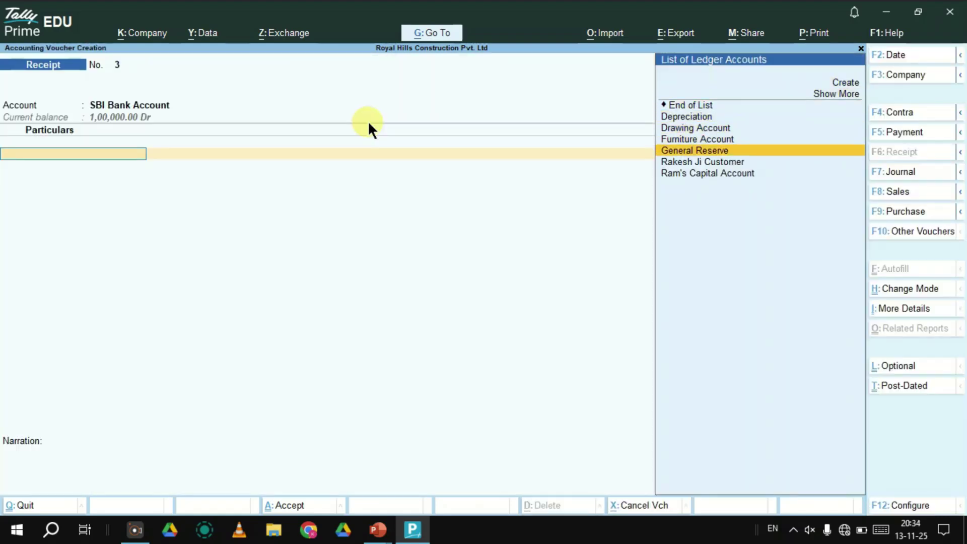
key(Up)
key(Up)
key(Up)
key(Up)
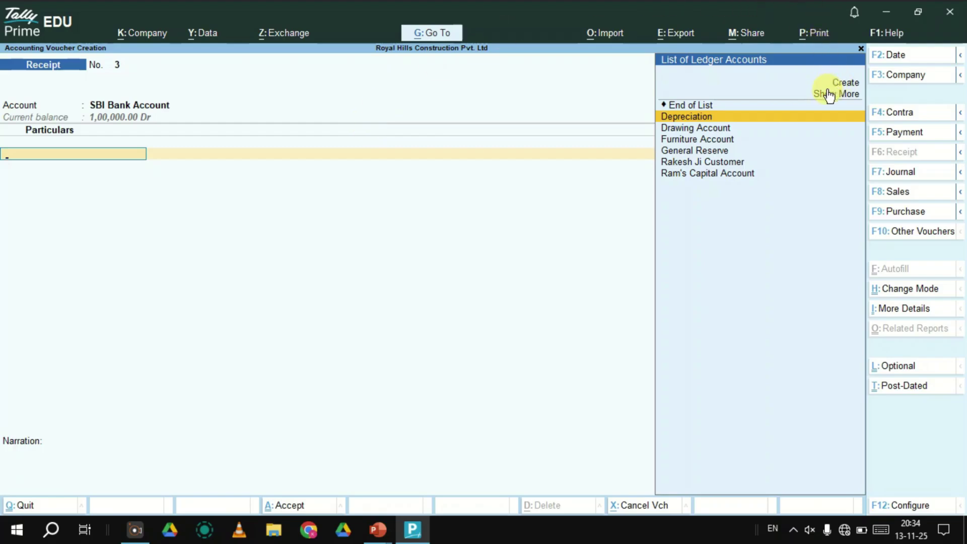
Start a new ledger from the receipt's particulars and name it Interest Received.
key(Up)
key(Up)
key(Up)
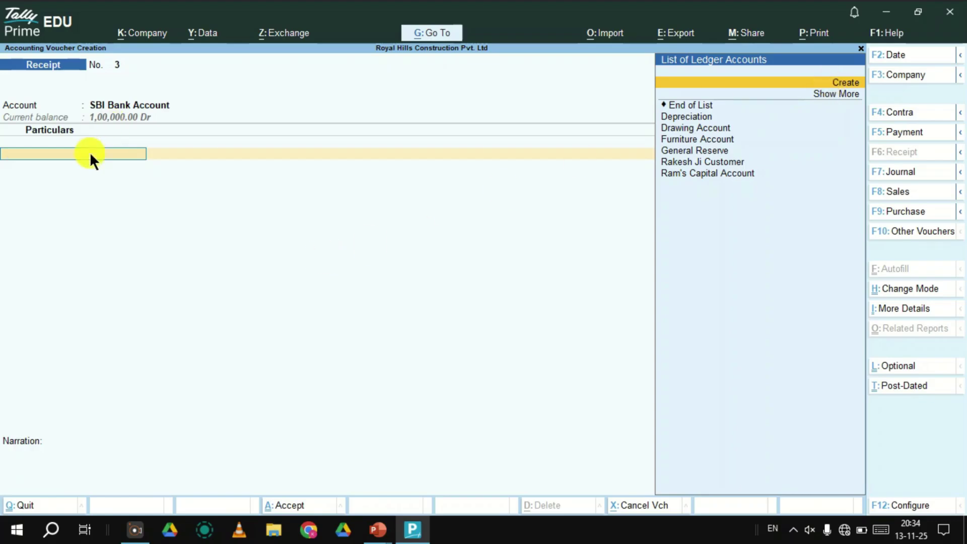
key(alt+c)
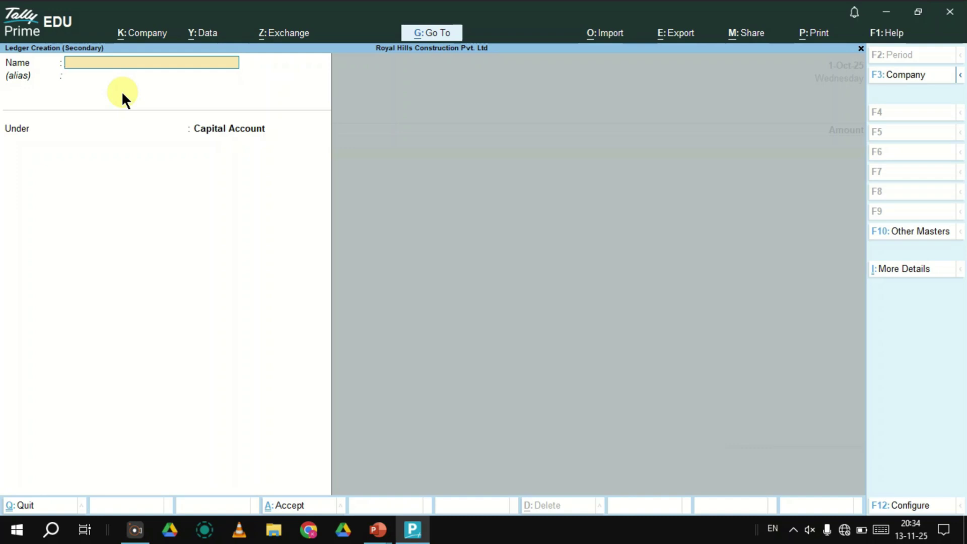
text(Interest Received)
key(BackSpace)
text(ed)
key(Return)
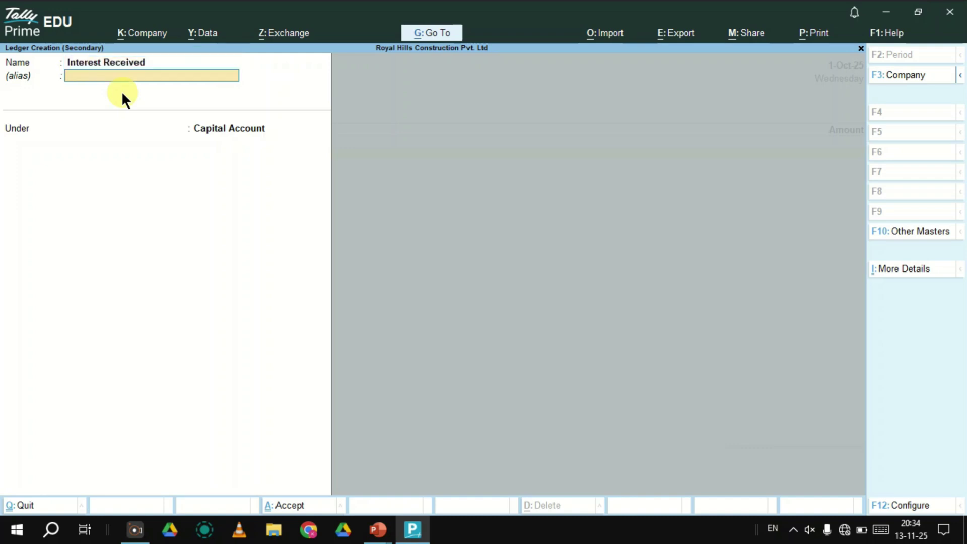
Place the Interest Received ledger under Indirect Incomes and save it into the receipt.
key(Return)
text(Ind)
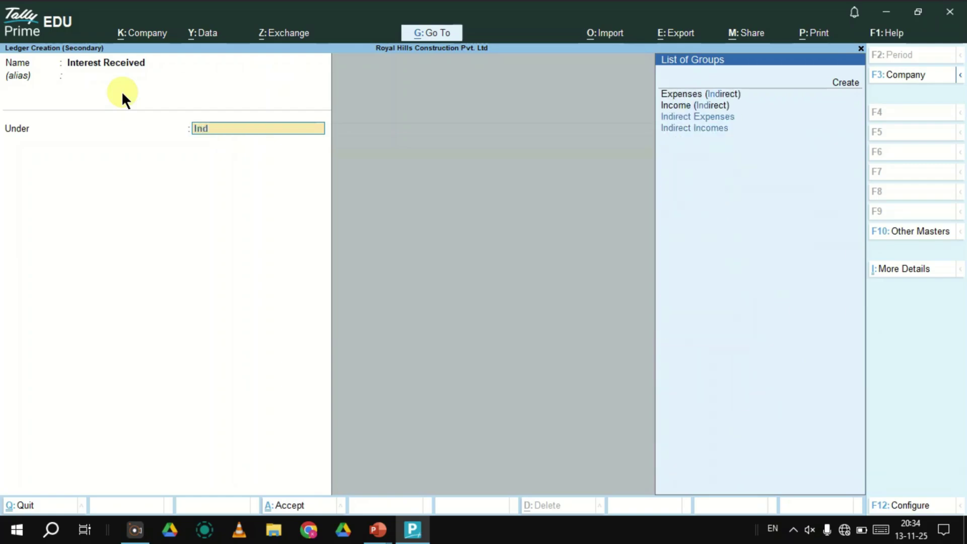
key(Down)
key(Return)
key(BackSpace)
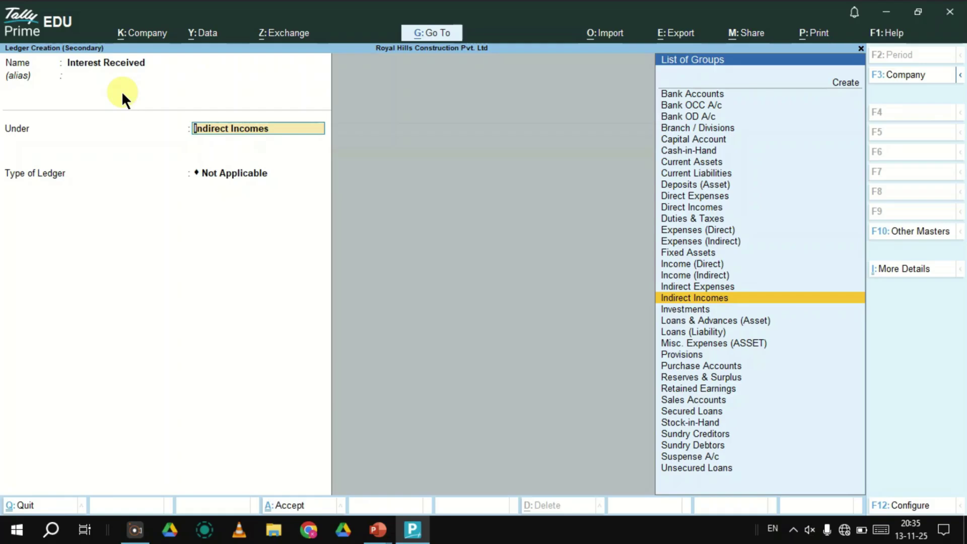
key(Return)
key(Return)
key(Return)
Enter 2,500 as the Interest Received amount and proceed to the bank allocations.
text(2)
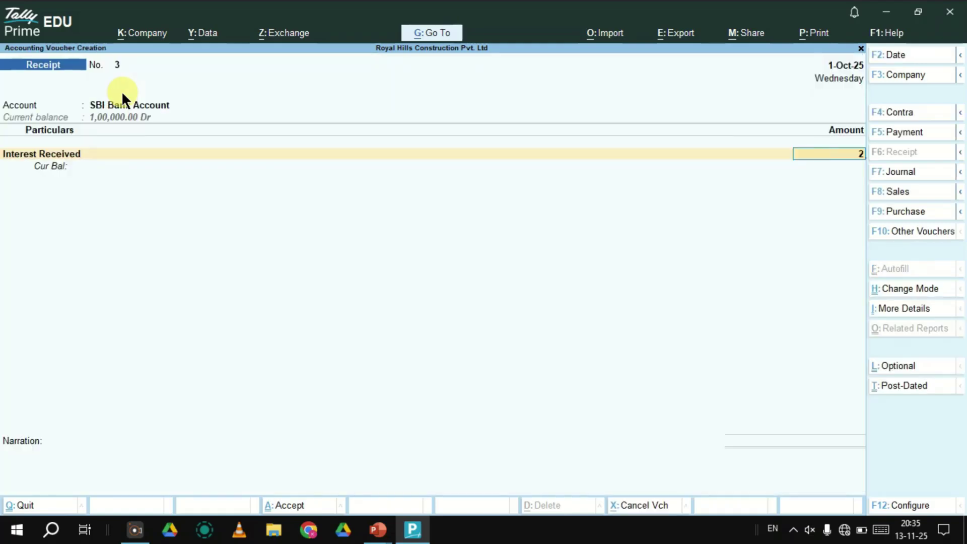
text(,500)
key(Return)
key(Return)
key(Return)
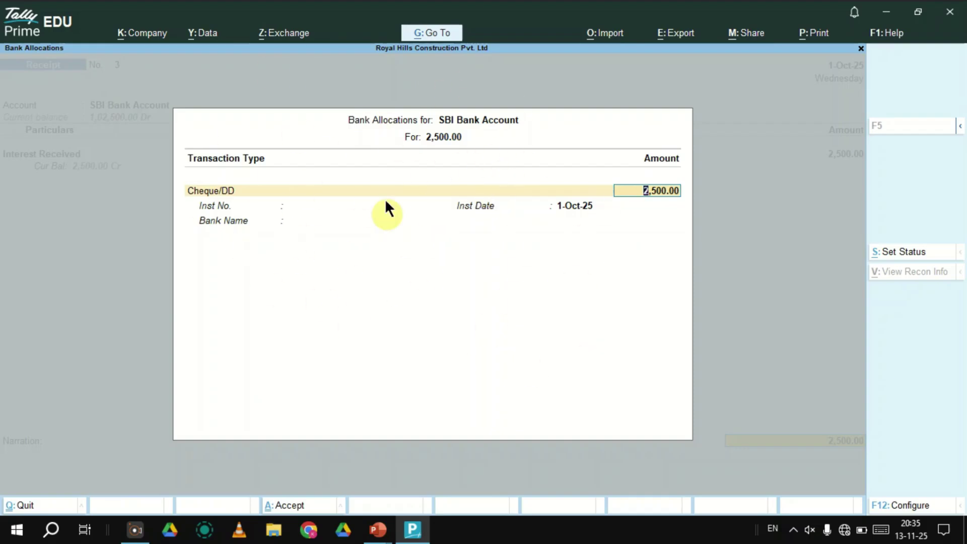
Keep the Cheque/DD allocation dated 1-Oct-25 for SBI Bank Account and save the receipt without a narration.
key(Return)
key(Return)
key(Return)
key(Return)
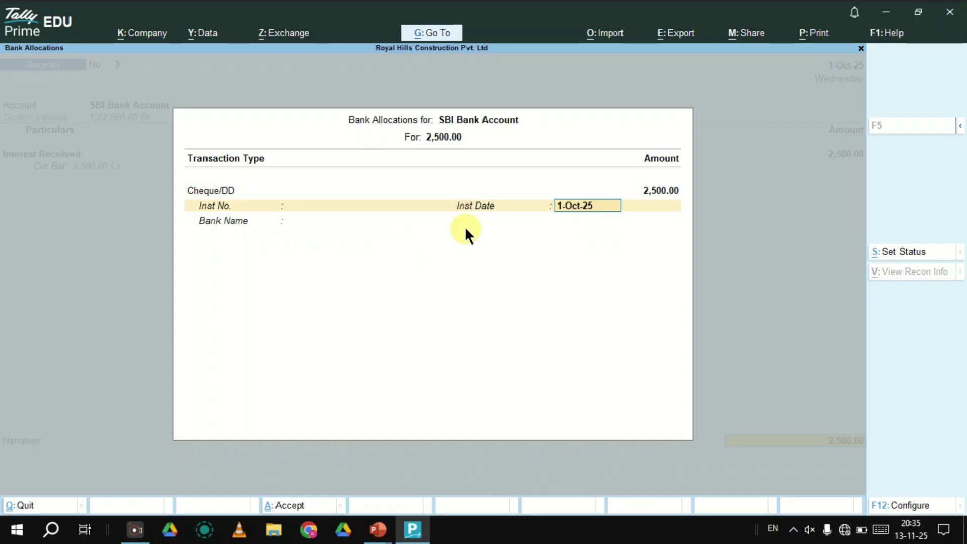
key(Escape)
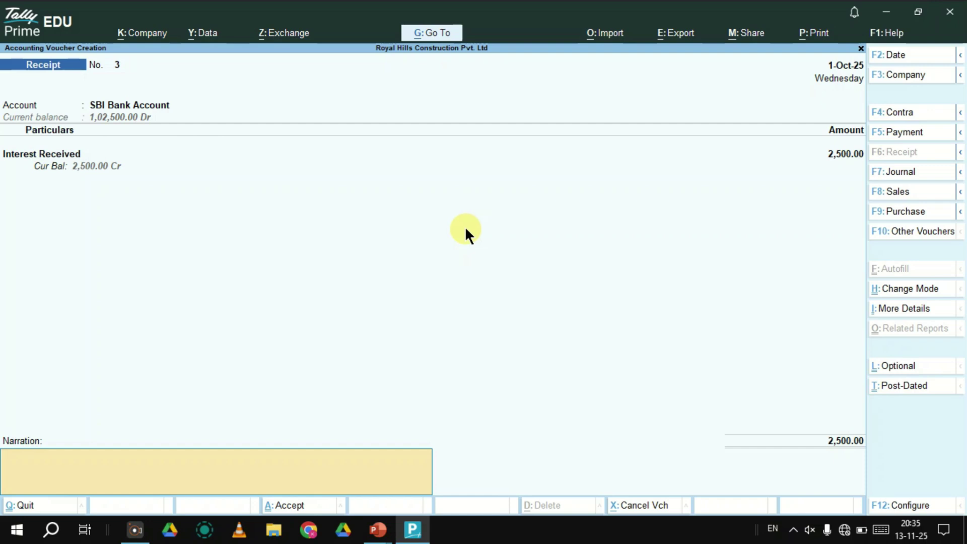
key(Return)
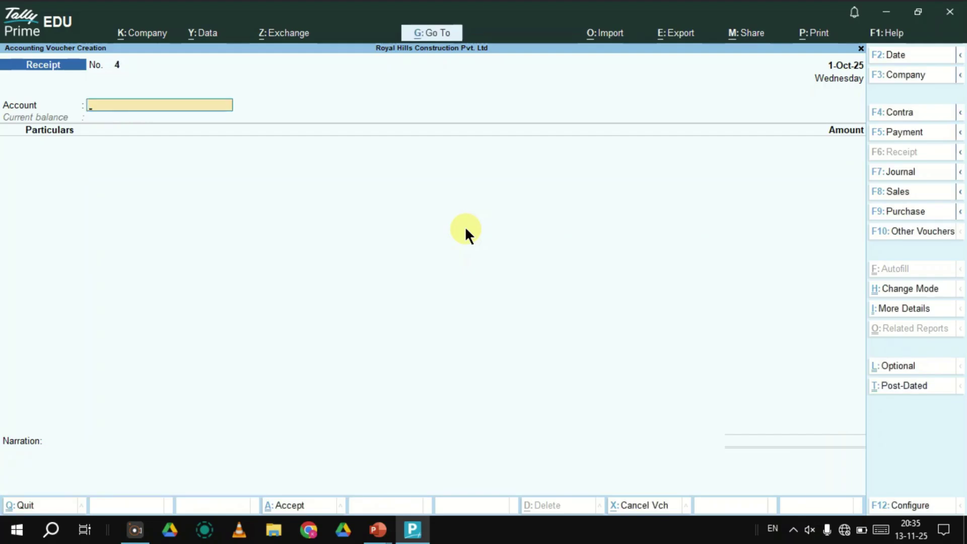
Switch to the PowerPoint slide show and read through the Payment voucher slides.
key(alt+Tab)
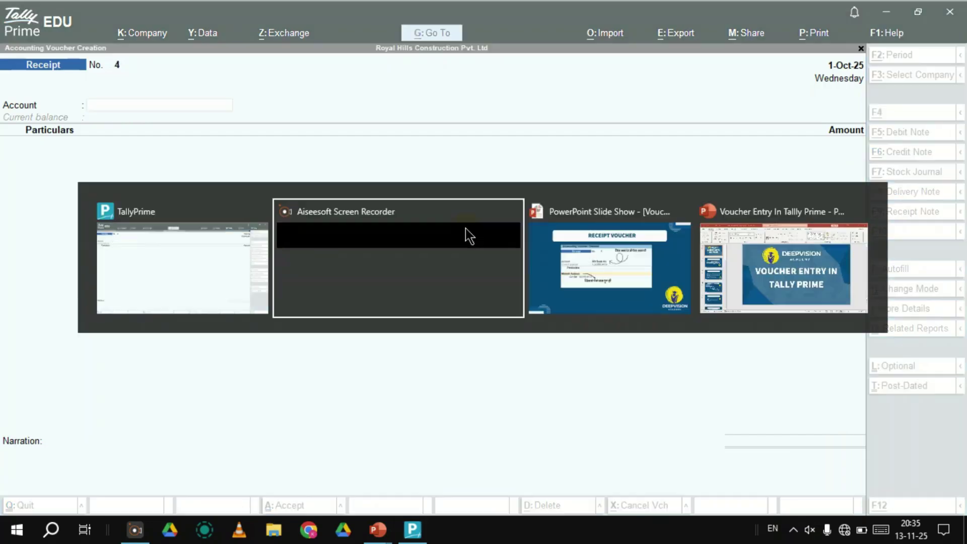
key(alt+Tab+Tab)
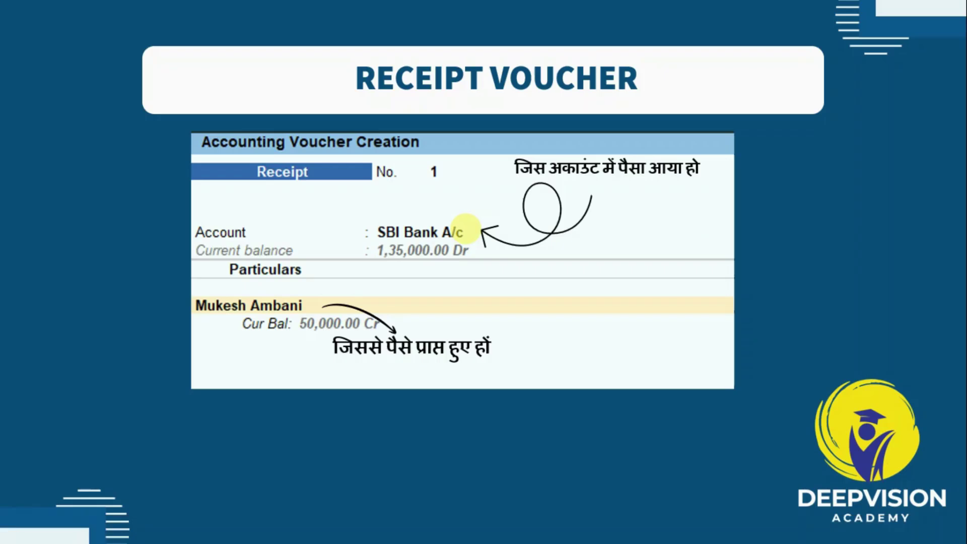
click(888, 189)
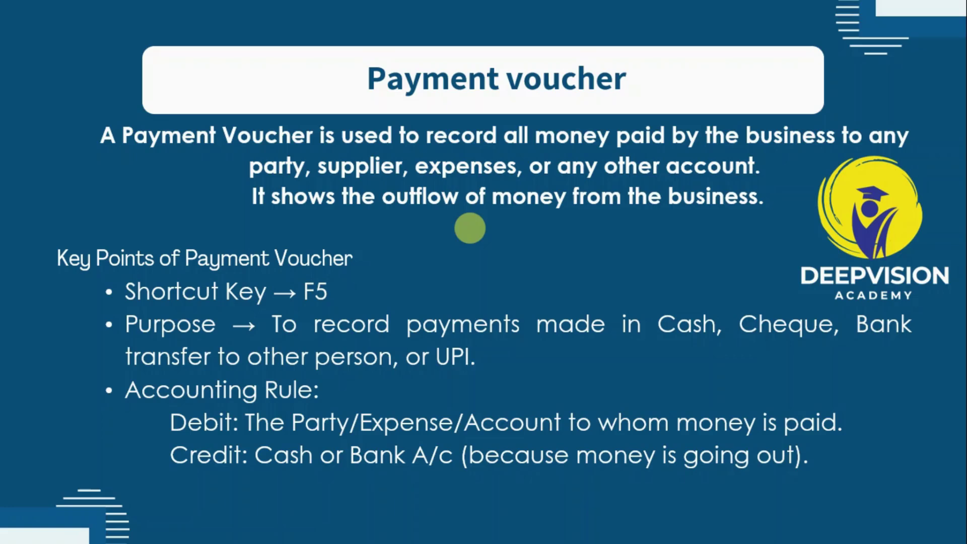
click(469, 228)
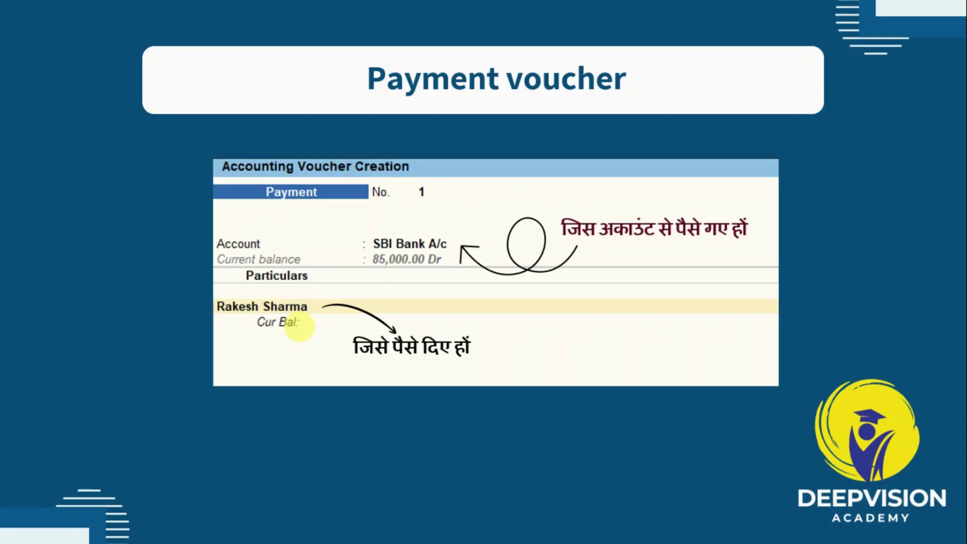
Switch back to TallyPrime and start a payment voucher with Cash as the paying account.
key(alt+Tab)
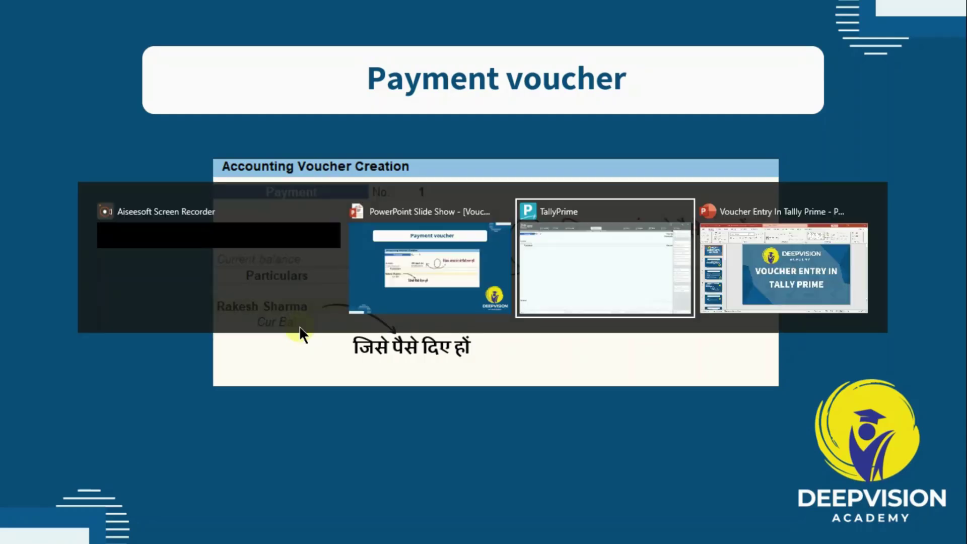
click(882, 133)
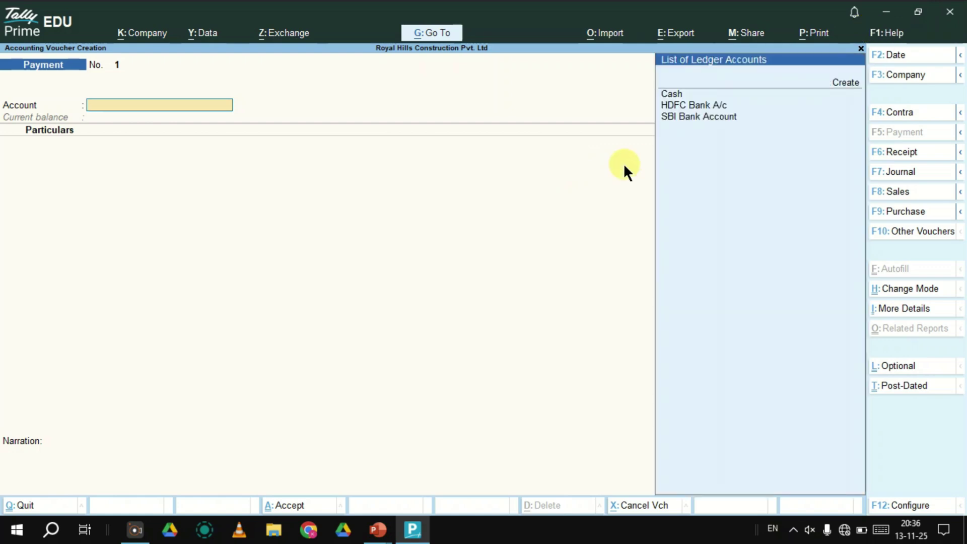
key(Return)
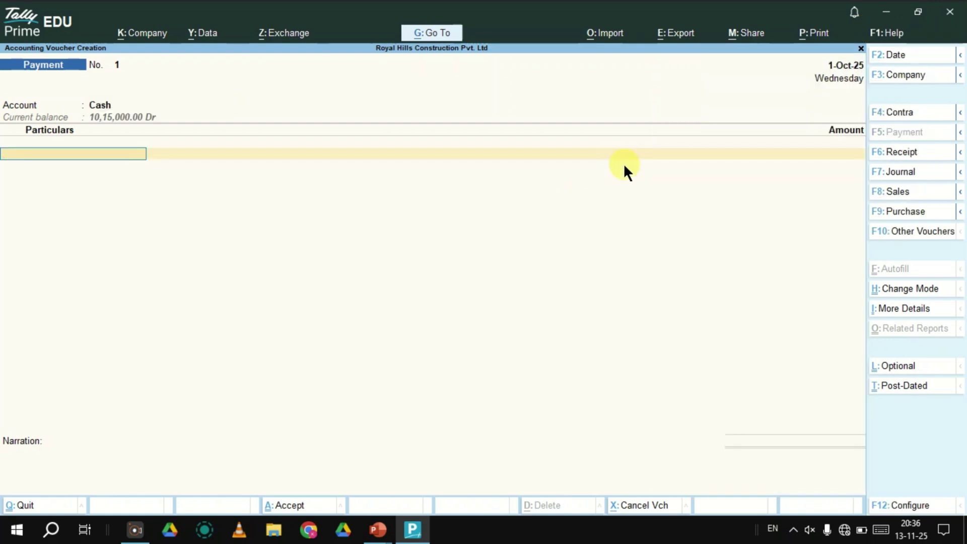
key(super)
key(super)
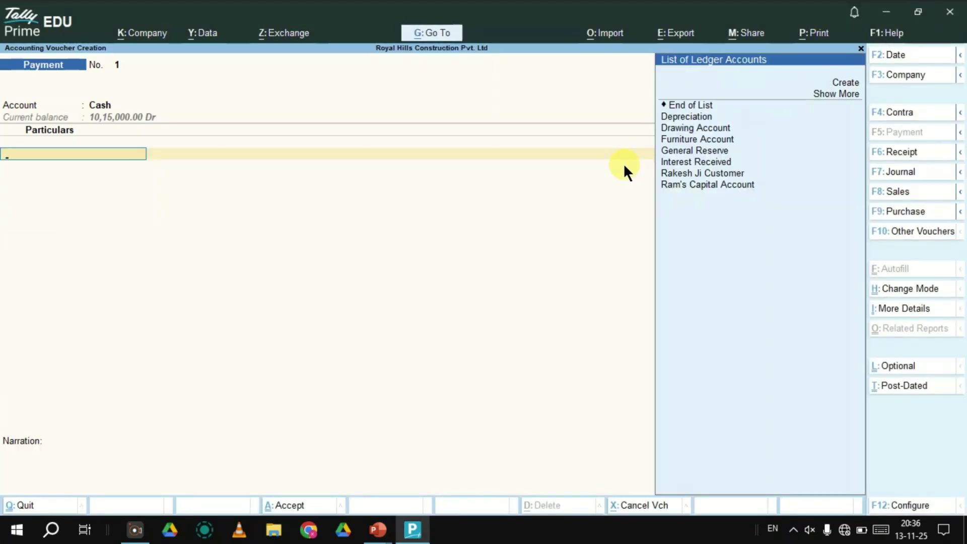
key(BackSpace)
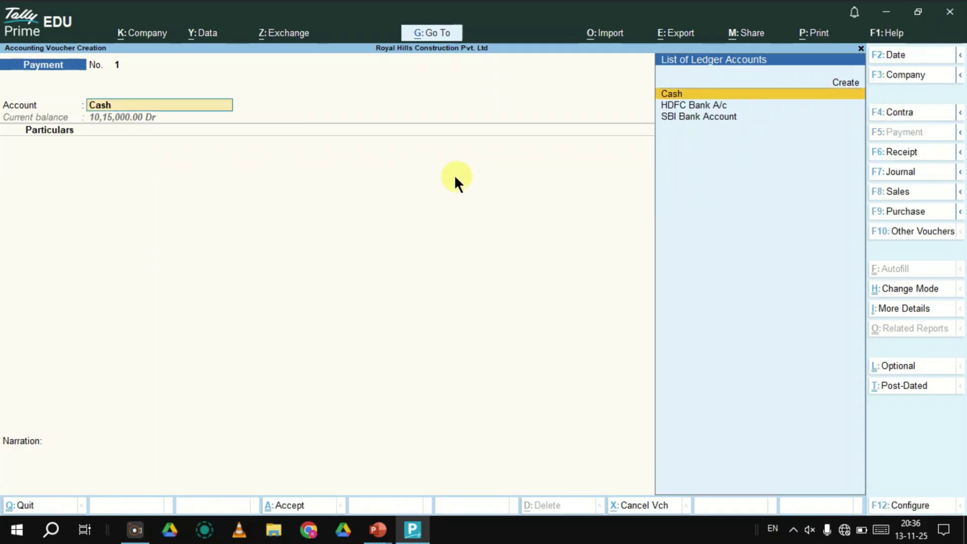
key(Return)
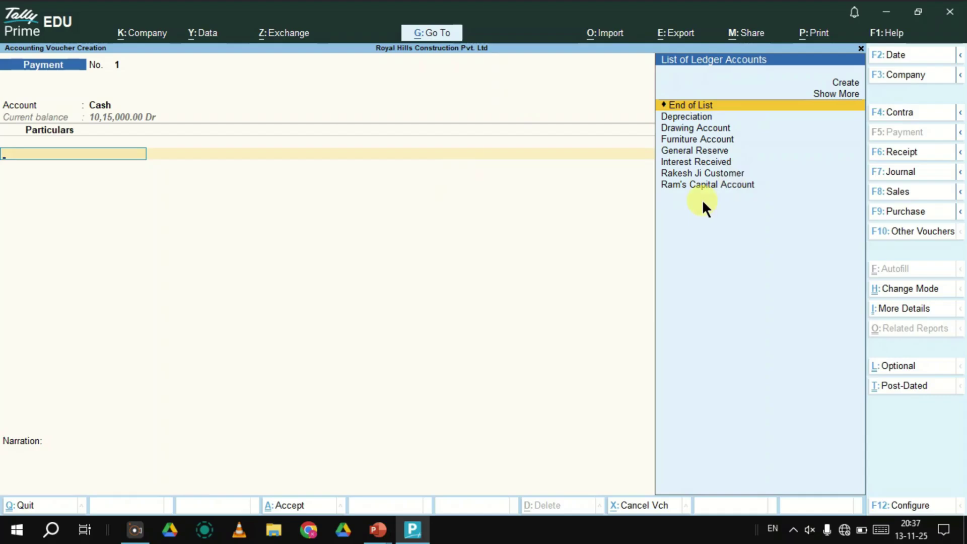
Start creating a new ledger from the payment voucher's particulars.
key(Up)
key(Up)
key(Up)
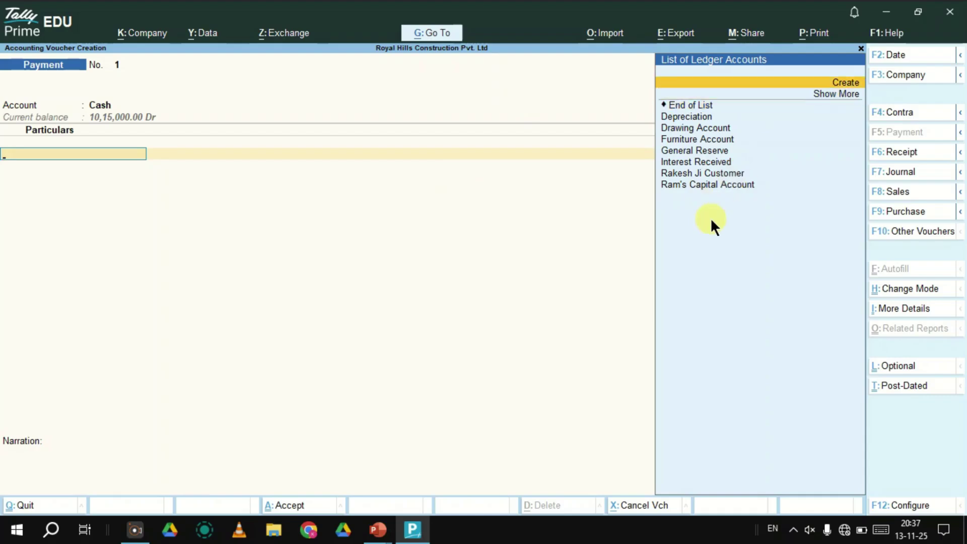
key(Down)
key(Return)
text(El)
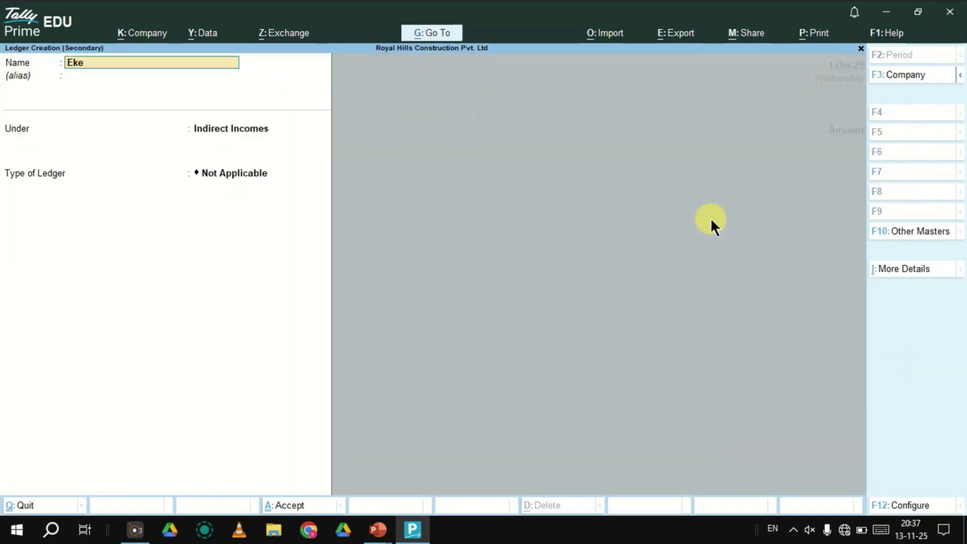
text(ectricity Exp)
key(Return)
text(D)
key(BackSpace)
text(i)
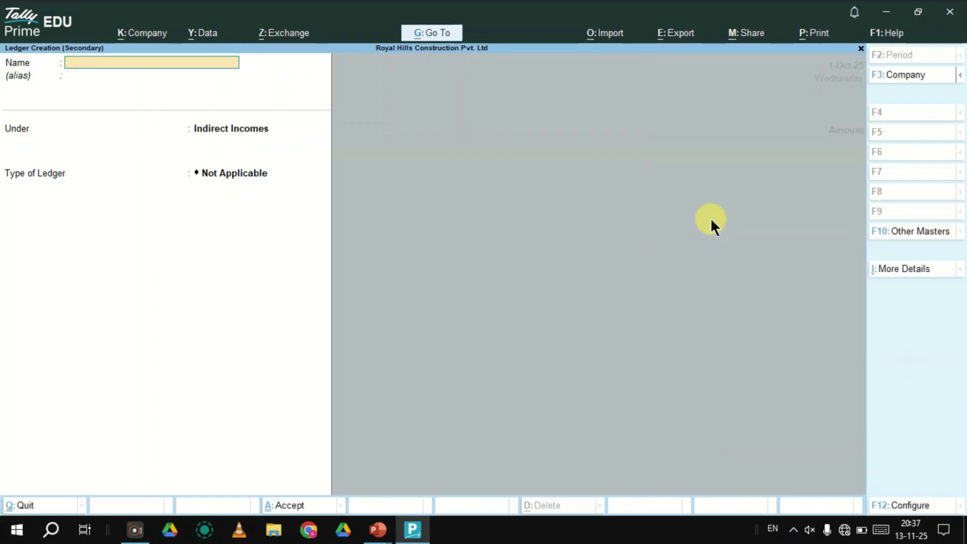
text(Eke)
key(BackSpace)
key(BackSpace)
text(lectricity Exp)
key(Return)
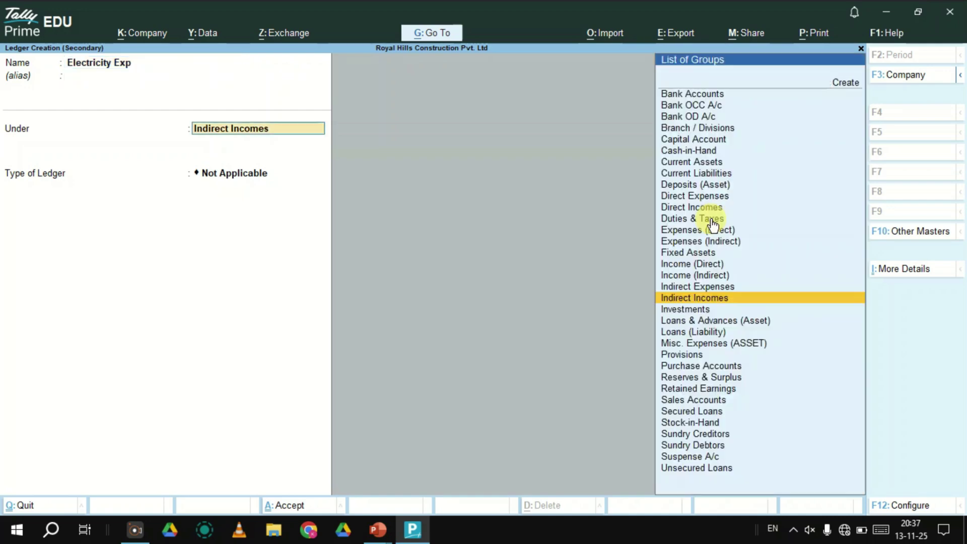
text(D)
key(BackSpace)
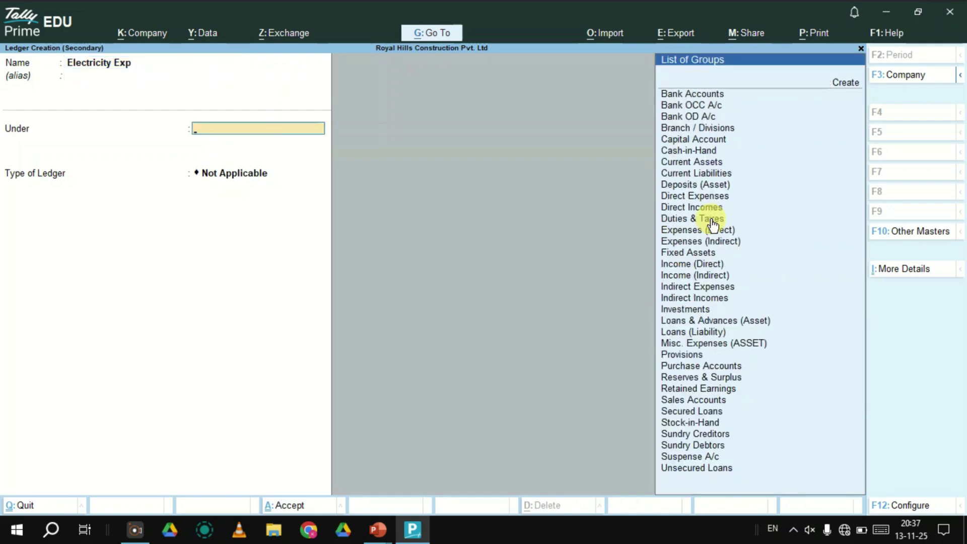
text(i)
key(BackSpace)
key(BackSpace)
Name the new ledger Electricity Exp and save it into the payment voucher.
text(Elec)
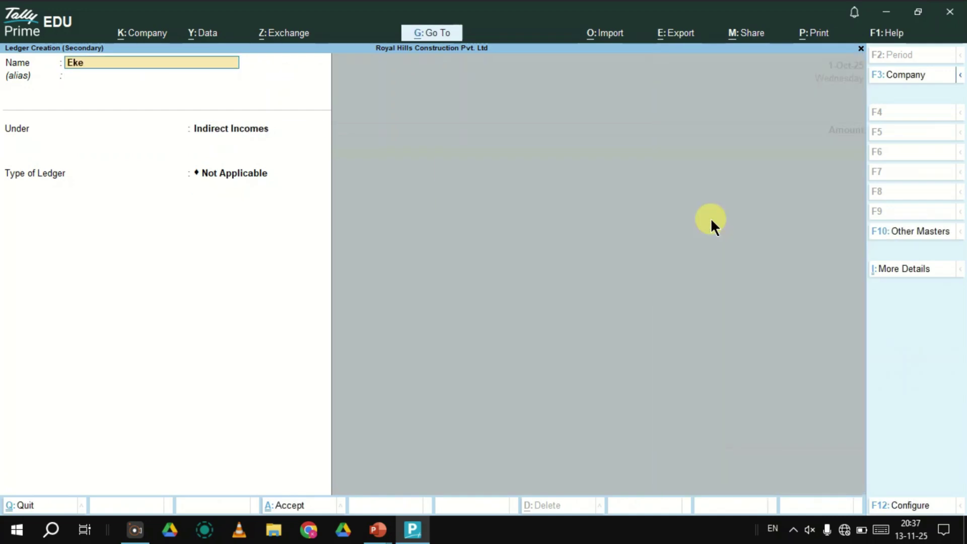
text(tricity Exp)
key(Return)
key(ctrl+a)
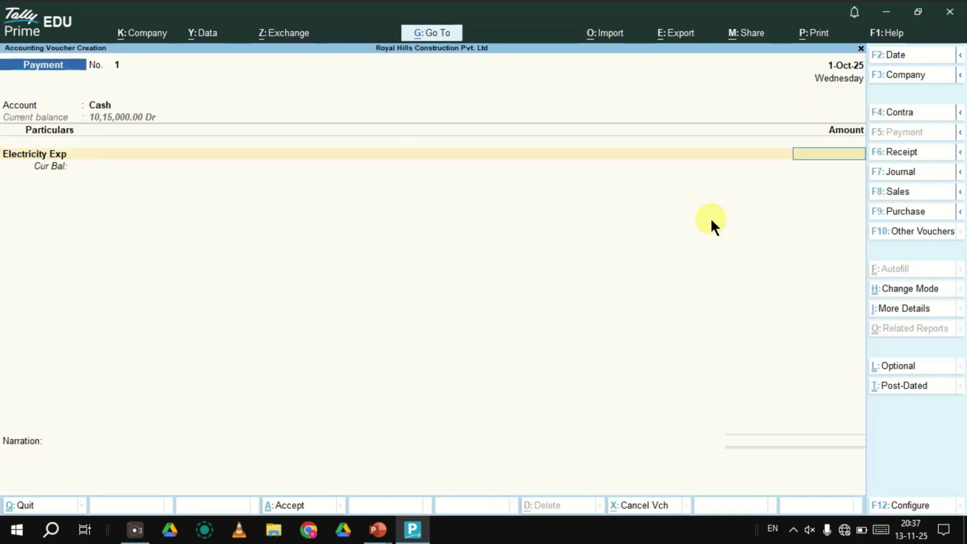
Enter 5000 as the Electricity Exp amount and save the payment voucher without a narration.
text(5000)
key(Return)
key(Return)
key(Return)
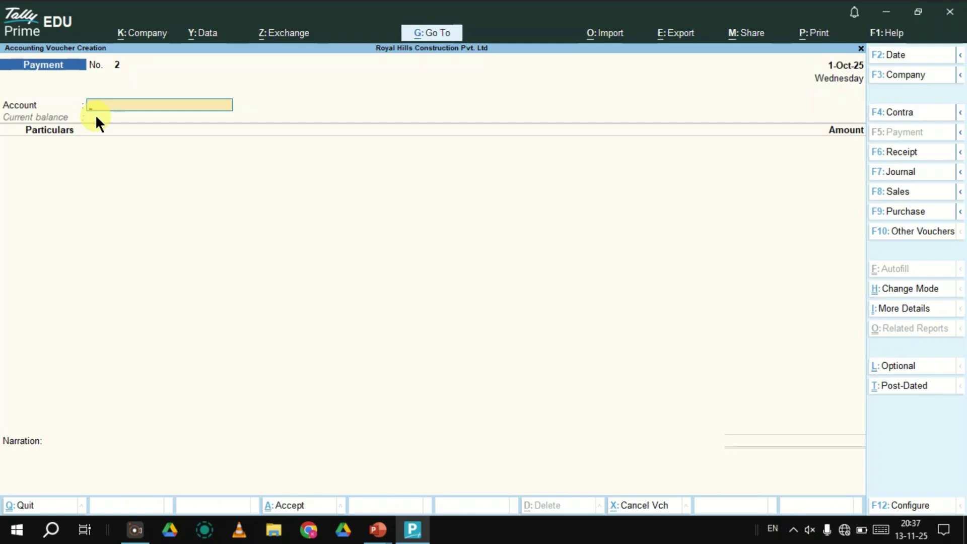
Switch to the PowerPoint slide show with the Payment voucher example.
key(alt+Tab)
key(alt+Tab)
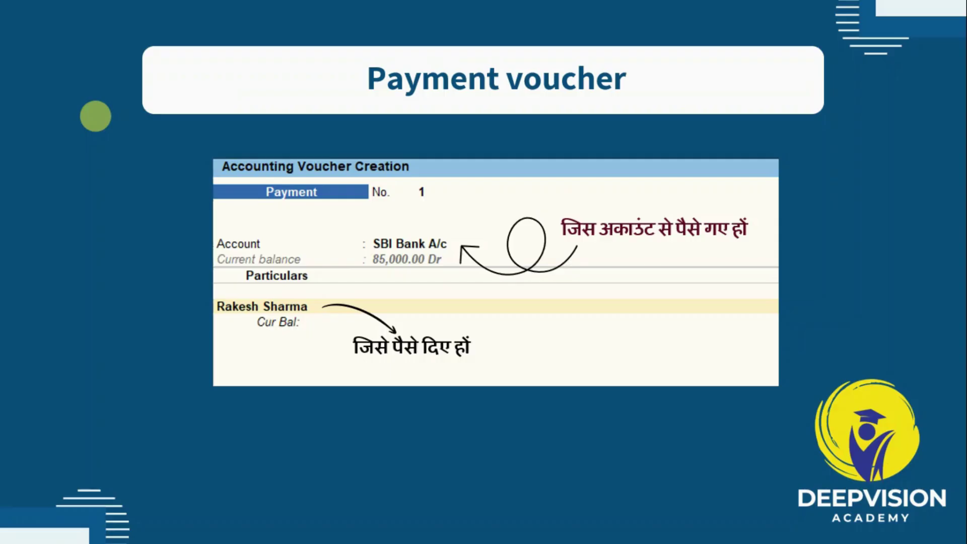